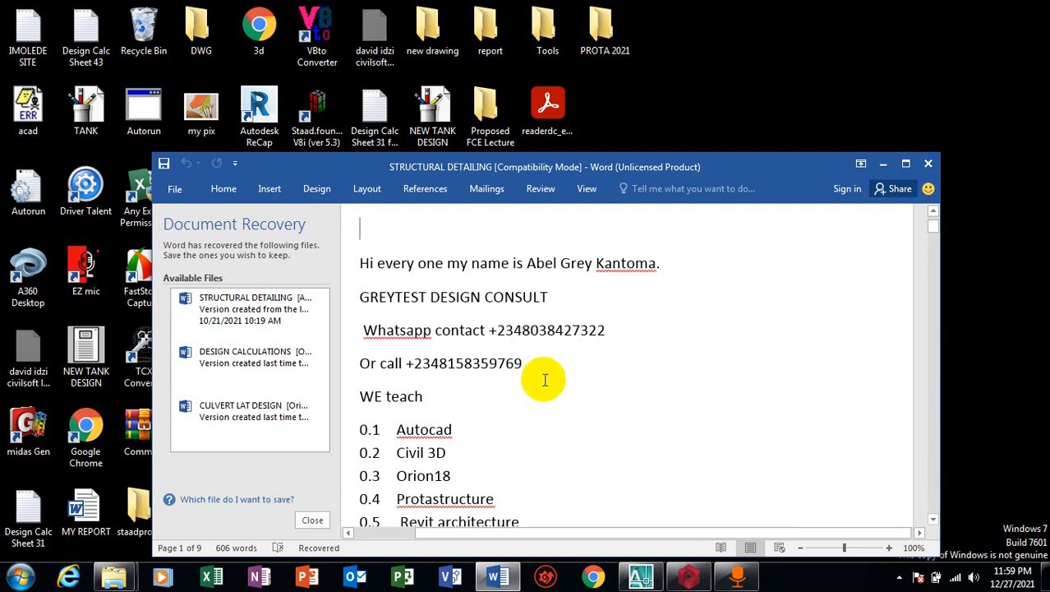
Step: Read through the STRUCTURAL DETAILING document's introduction and its numbered list of software taught
{"action": "scroll", "coordinate": [544, 377], "scroll_direction": "down", "scroll_amount": 1}
{"action": "scroll", "coordinate": [544, 377], "scroll_direction": "down", "scroll_amount": 6}
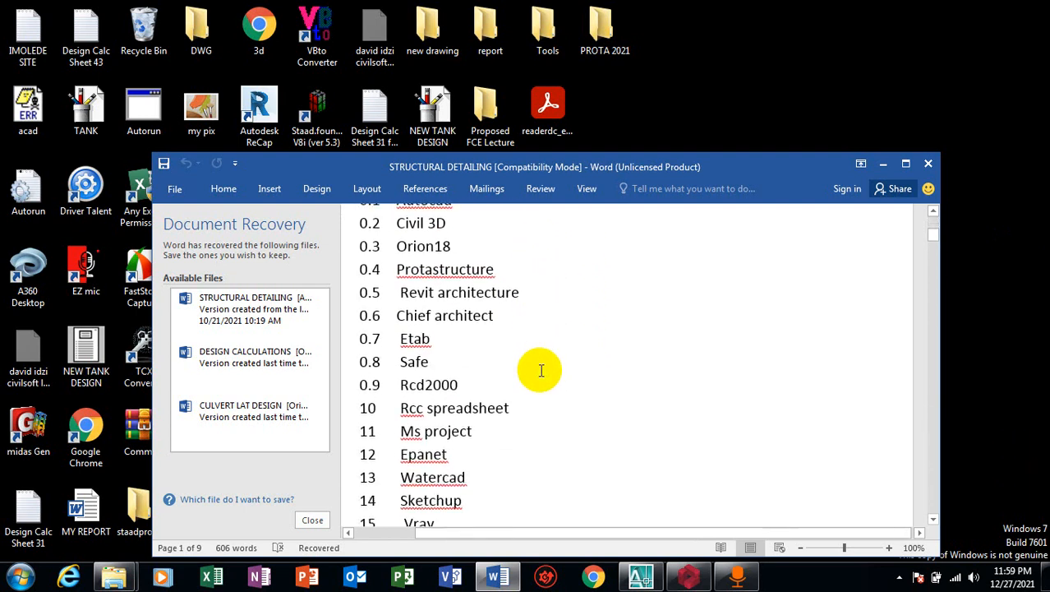
{"action": "scroll", "coordinate": [541, 371], "scroll_direction": "down", "scroll_amount": 2}
{"action": "scroll", "coordinate": [542, 370], "scroll_direction": "up", "scroll_amount": 8}
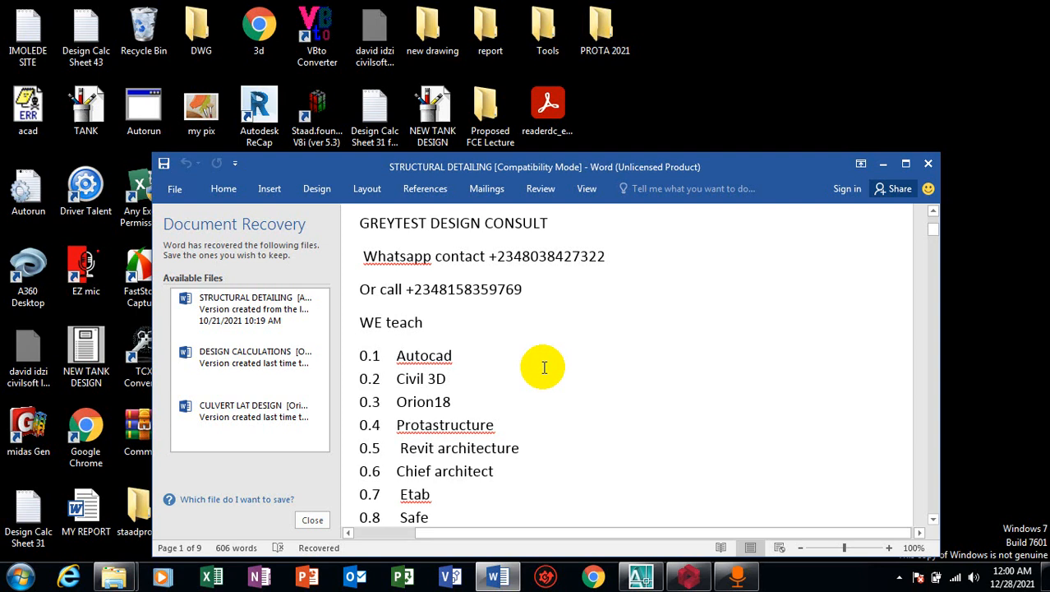
{"action": "scroll", "coordinate": [516, 410], "scroll_direction": "down", "scroll_amount": 2}
{"action": "scroll", "coordinate": [520, 410], "scroll_direction": "up", "scroll_amount": 2}
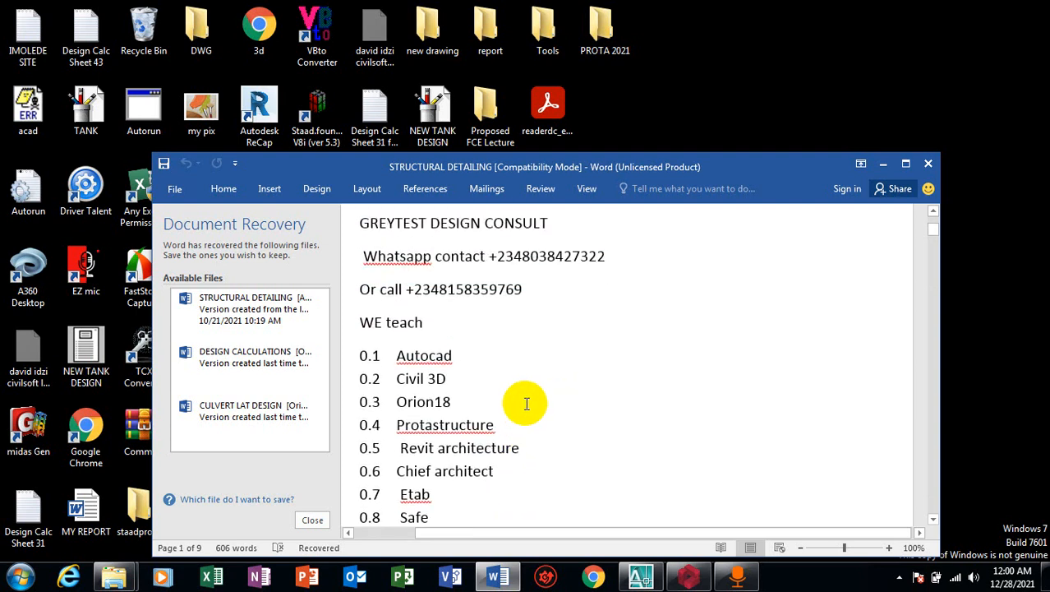
{"action": "scroll", "coordinate": [527, 404], "scroll_direction": "down", "scroll_amount": 3}
{"action": "scroll", "coordinate": [527, 404], "scroll_direction": "up", "scroll_amount": 1}
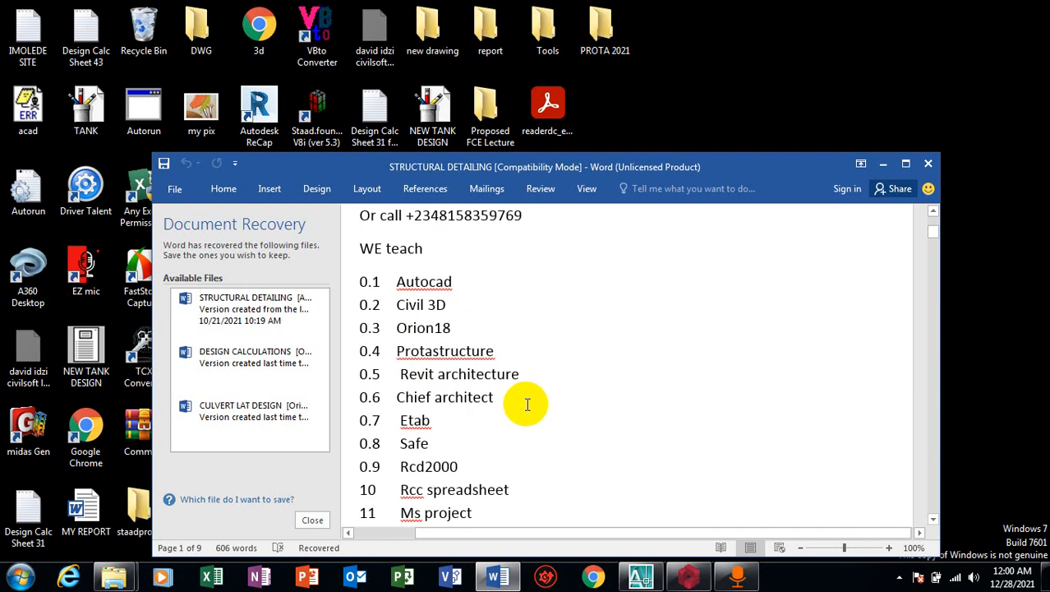
Step: Switch to ProtaStructure and open the existing two-storey project titled PROPOSED RESIDENTIAL DEVELOPMENT, dismissing the load error
{"action": "left_click", "coordinate": [688, 575]}
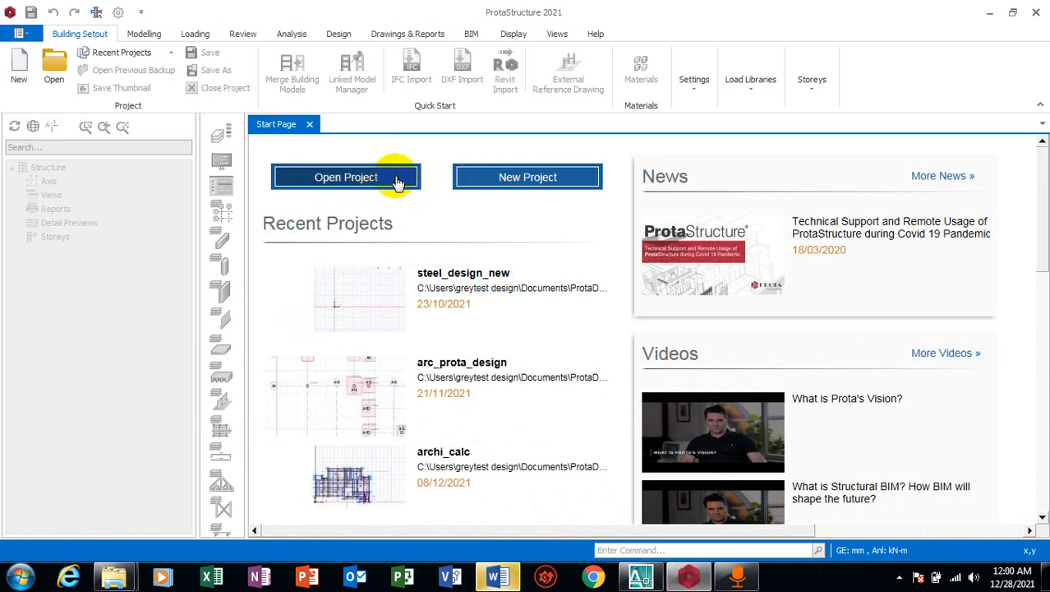
{"action": "left_click", "coordinate": [398, 181]}
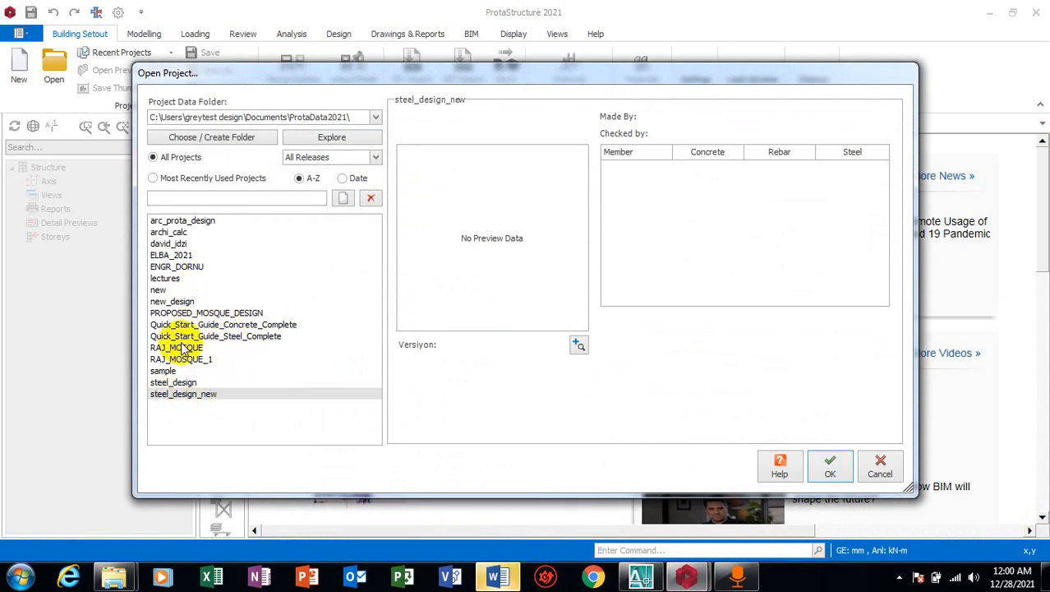
{"action": "left_click", "coordinate": [186, 313]}
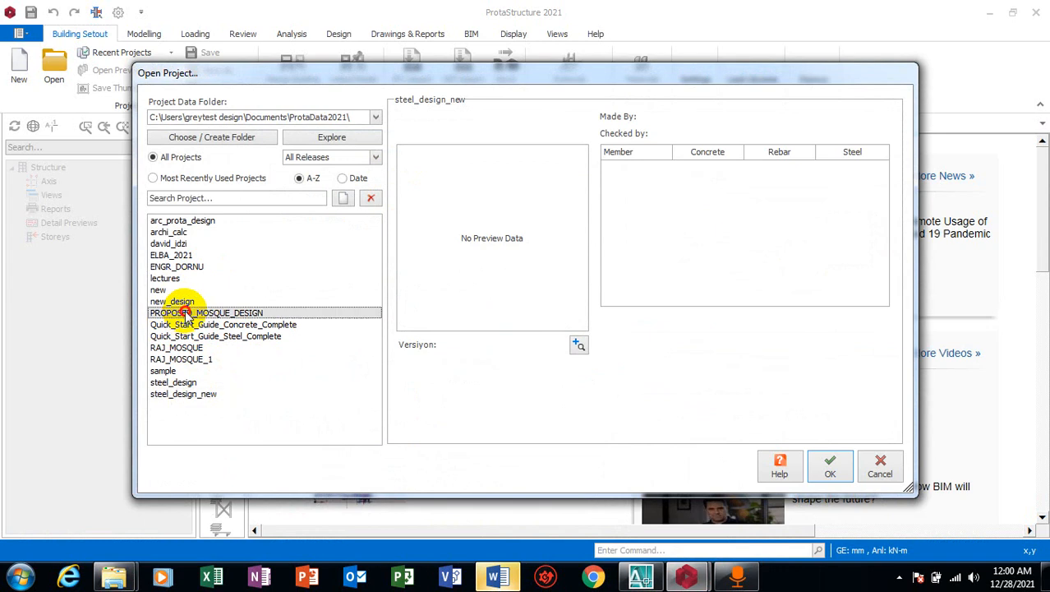
{"action": "left_click", "coordinate": [194, 324]}
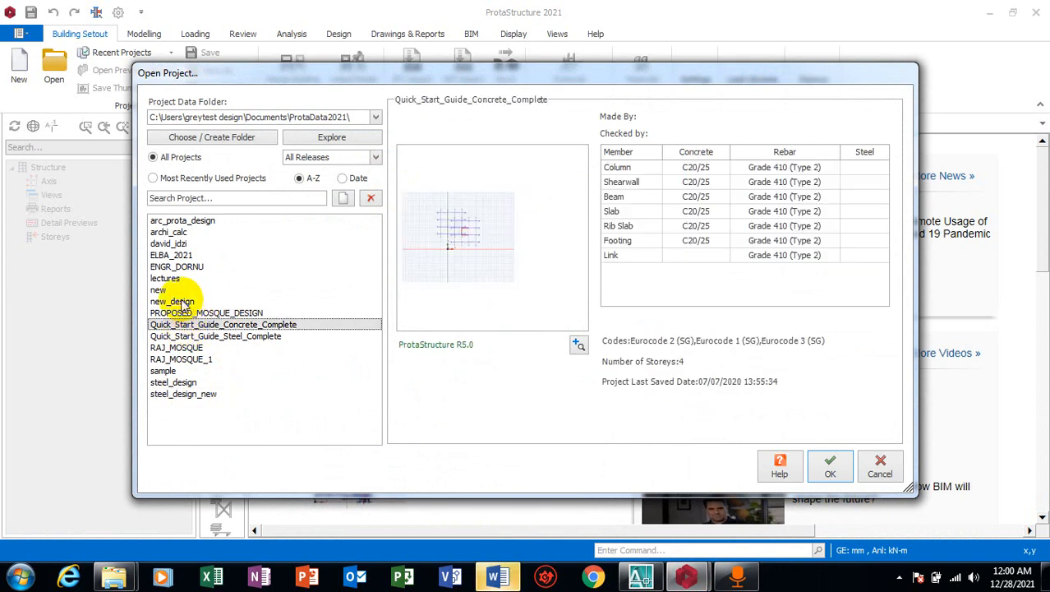
{"action": "left_click", "coordinate": [176, 301]}
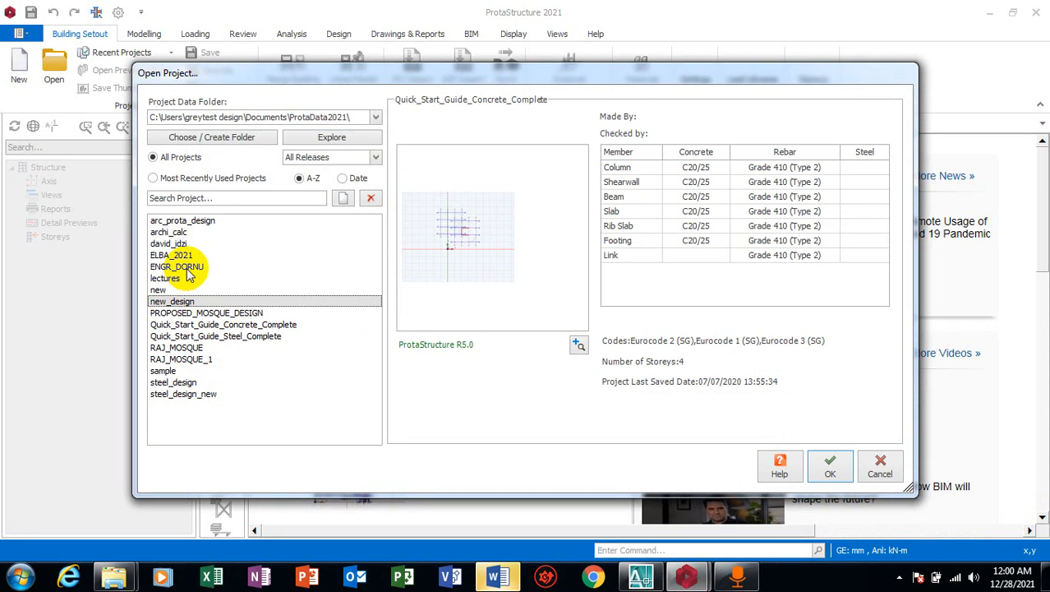
{"action": "left_click", "coordinate": [191, 277]}
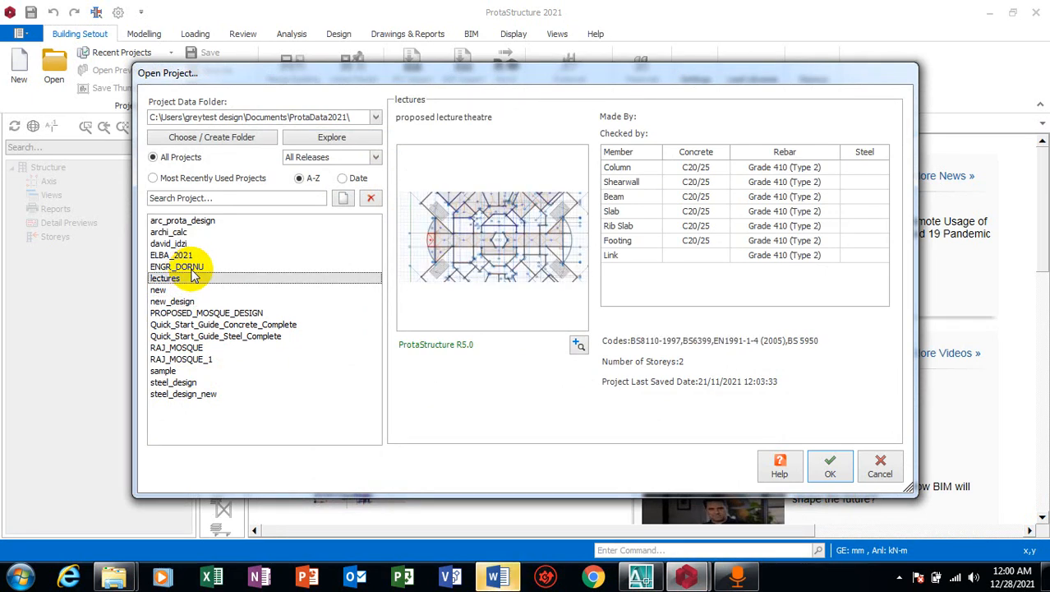
{"action": "left_click", "coordinate": [197, 267]}
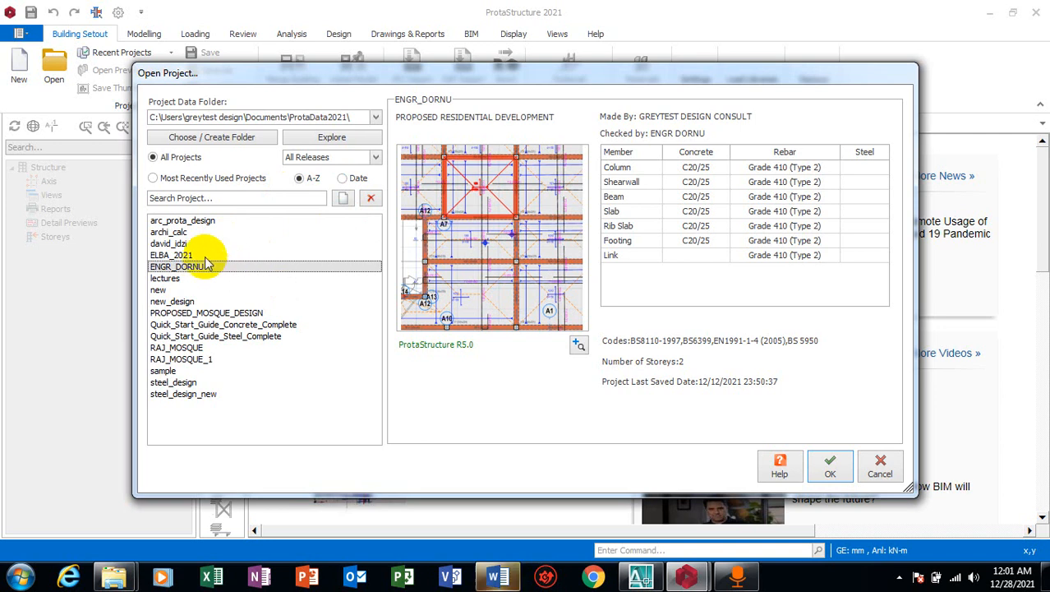
{"action": "left_click", "coordinate": [830, 472]}
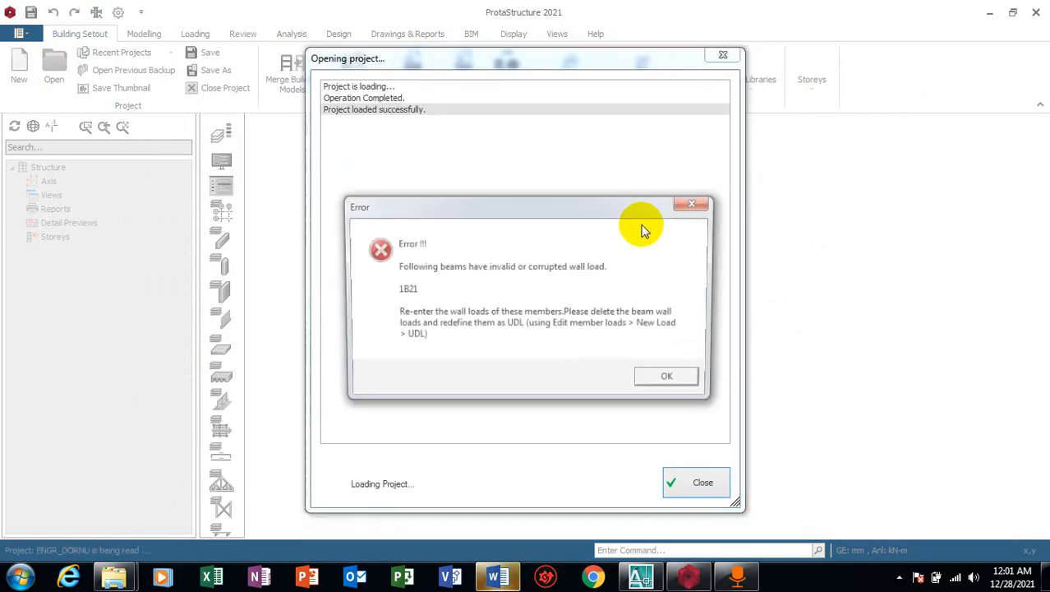
{"action": "left_click", "coordinate": [672, 381]}
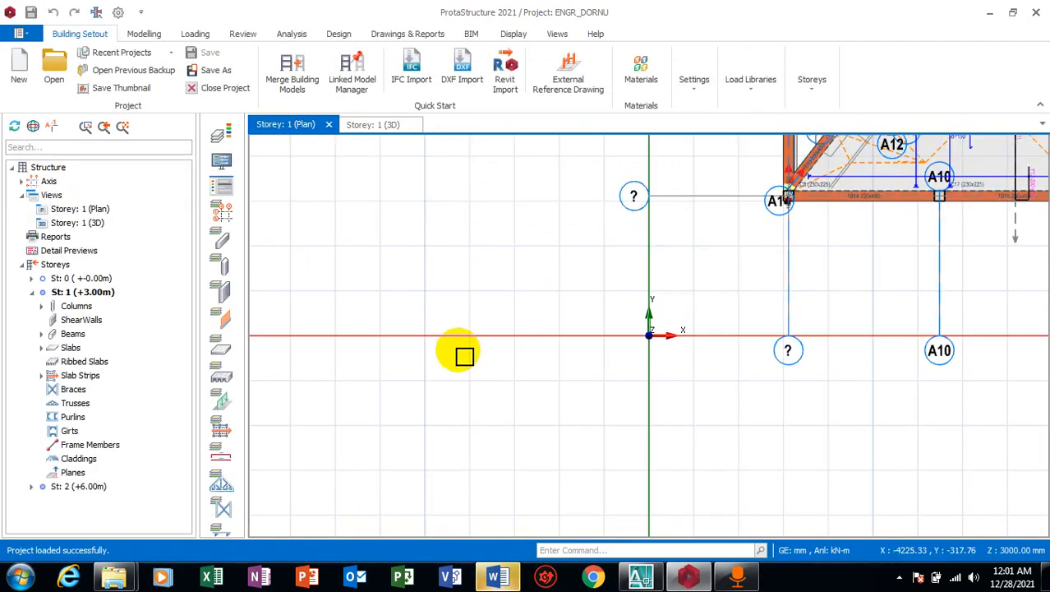
Step: Examine the Storey 1 plan, including its beams, columns, slab reinforcement and overall layout
{"action": "scroll", "coordinate": [417, 364], "scroll_direction": "down", "scroll_amount": 5}
{"action": "scroll", "coordinate": [456, 312], "scroll_direction": "up", "scroll_amount": 2}
{"action": "scroll", "coordinate": [460, 304], "scroll_direction": "up", "scroll_amount": 4}
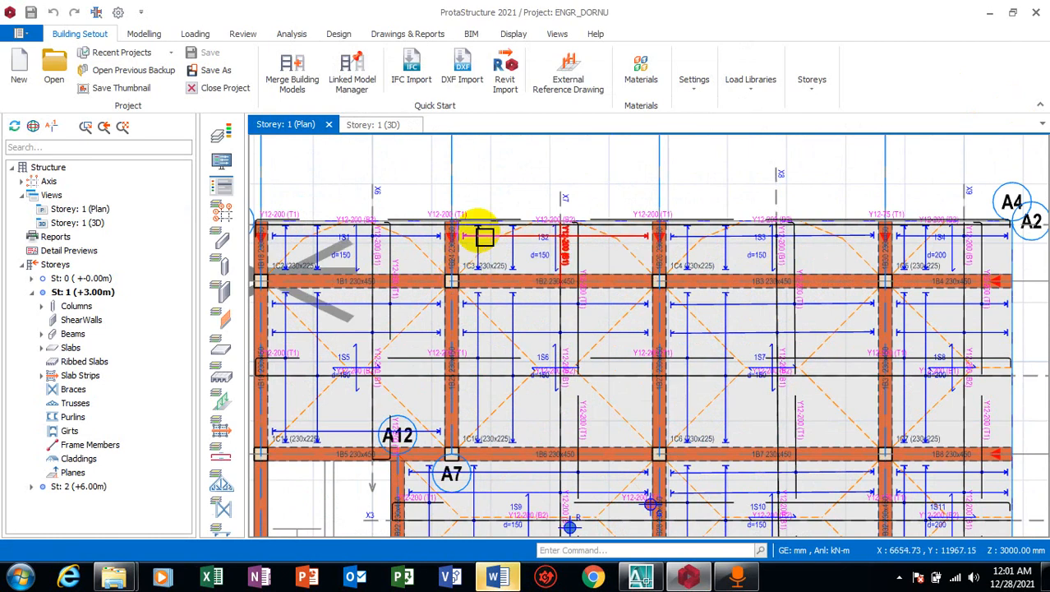
{"action": "scroll", "coordinate": [524, 280], "scroll_direction": "down", "scroll_amount": 2}
{"action": "scroll", "coordinate": [526, 280], "scroll_direction": "up", "scroll_amount": 5}
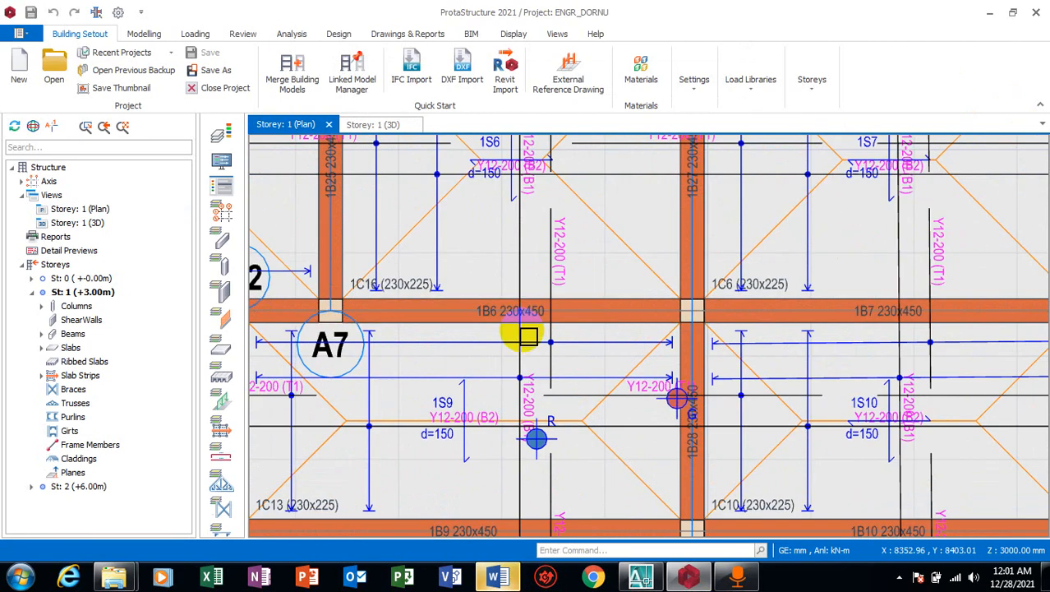
{"action": "scroll", "coordinate": [346, 319], "scroll_direction": "down", "scroll_amount": 2}
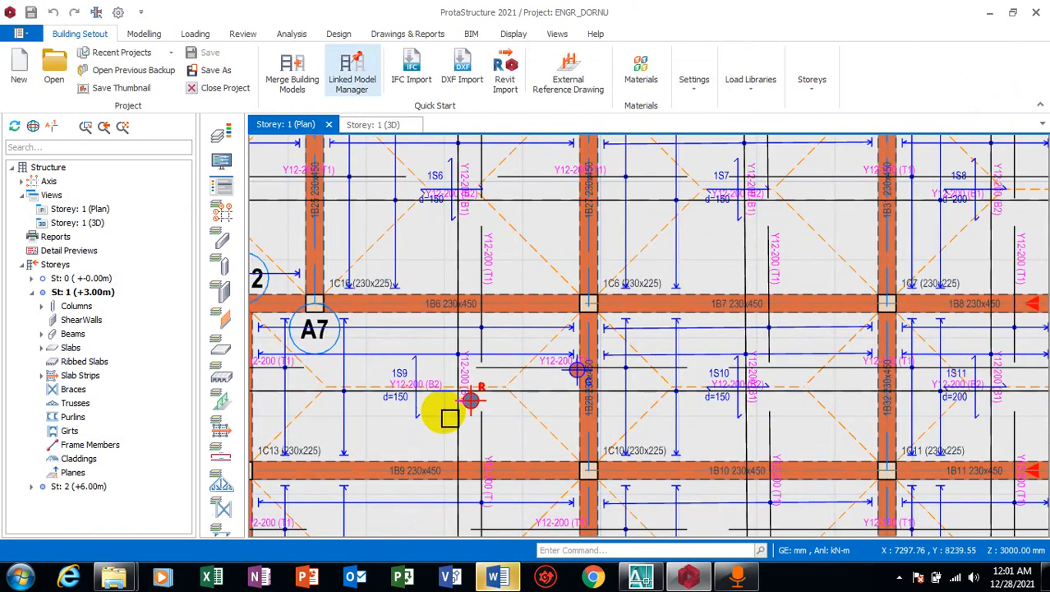
{"action": "scroll", "coordinate": [476, 427], "scroll_direction": "down", "scroll_amount": 3}
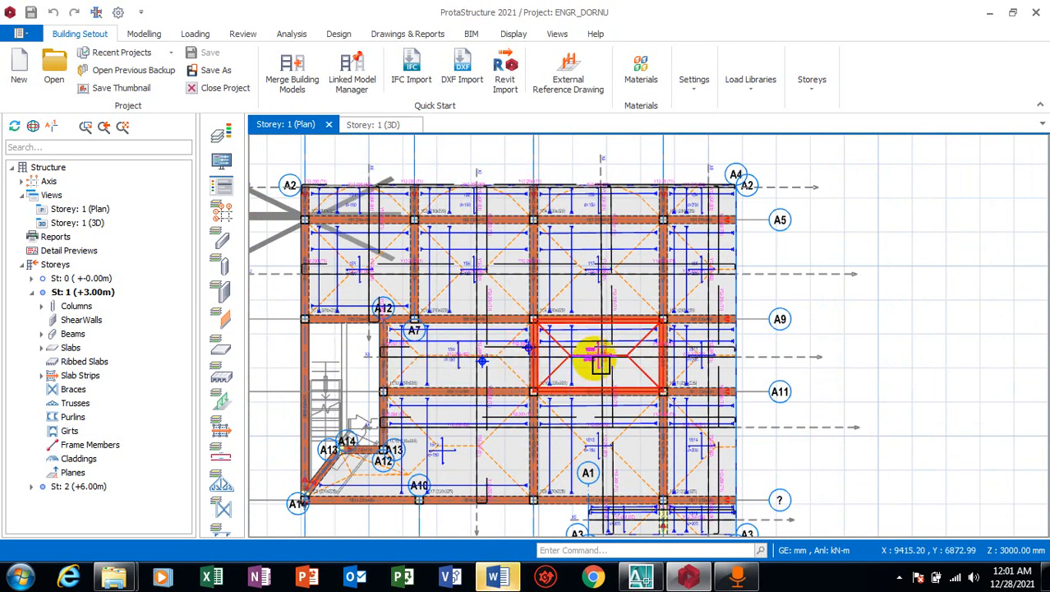
{"action": "scroll", "coordinate": [657, 332], "scroll_direction": "up", "scroll_amount": 1}
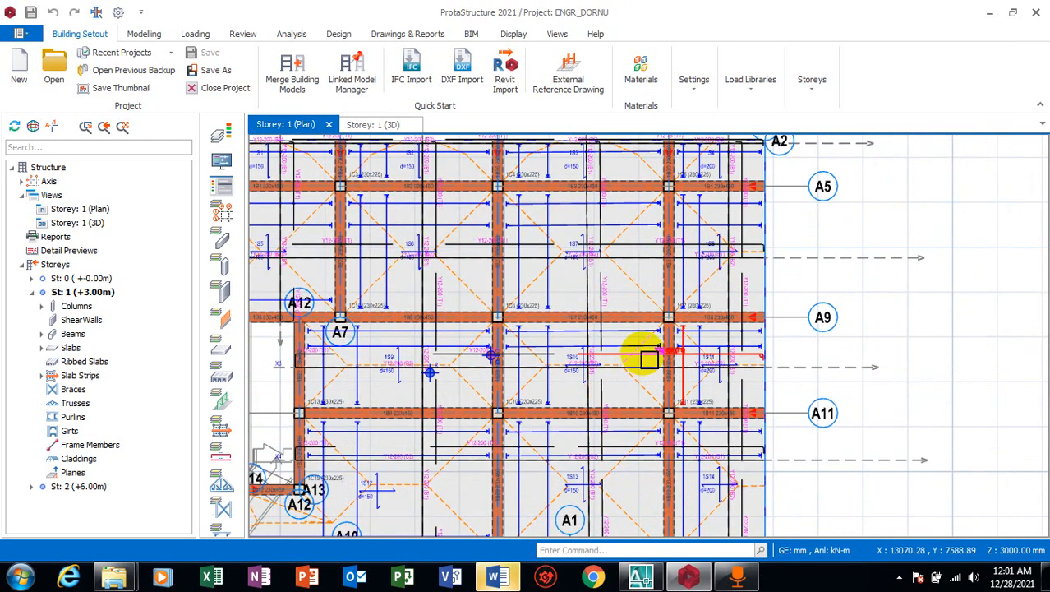
{"action": "scroll", "coordinate": [664, 326], "scroll_direction": "down", "scroll_amount": 2}
{"action": "scroll", "coordinate": [664, 326], "scroll_direction": "down", "scroll_amount": 1}
Step: Open the Building Analysis setup and review its load combinations without changing them
{"action": "left_click", "coordinate": [294, 34]}
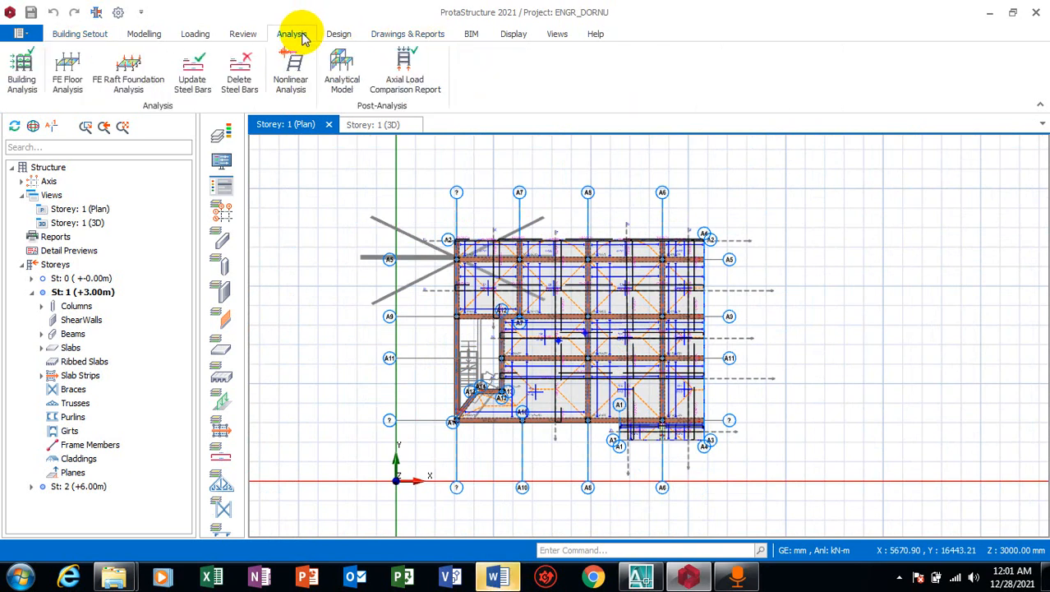
{"action": "left_click", "coordinate": [18, 69]}
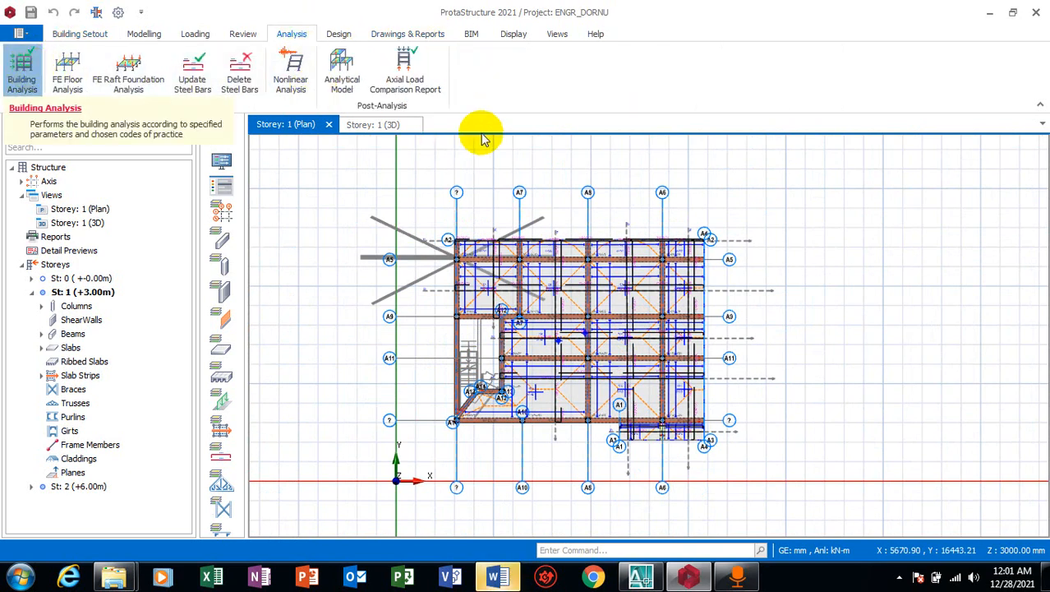
{"action": "left_click", "coordinate": [550, 118]}
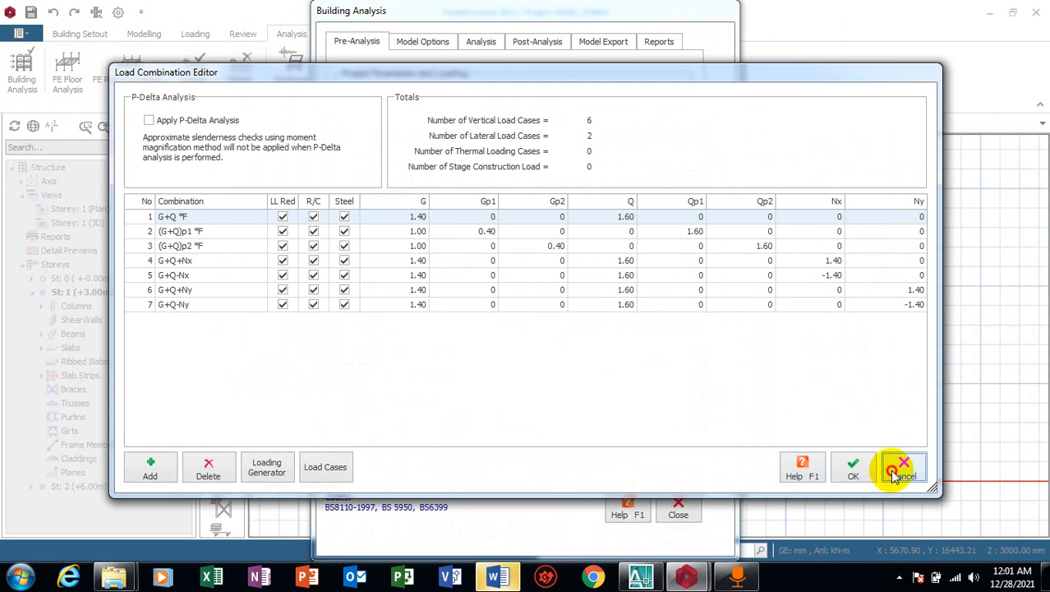
{"action": "left_click", "coordinate": [896, 468]}
Step: Set the batch design options to column/wall and beam reinforcement design, with bar re-selection enabled for both
{"action": "left_click", "coordinate": [481, 41]}
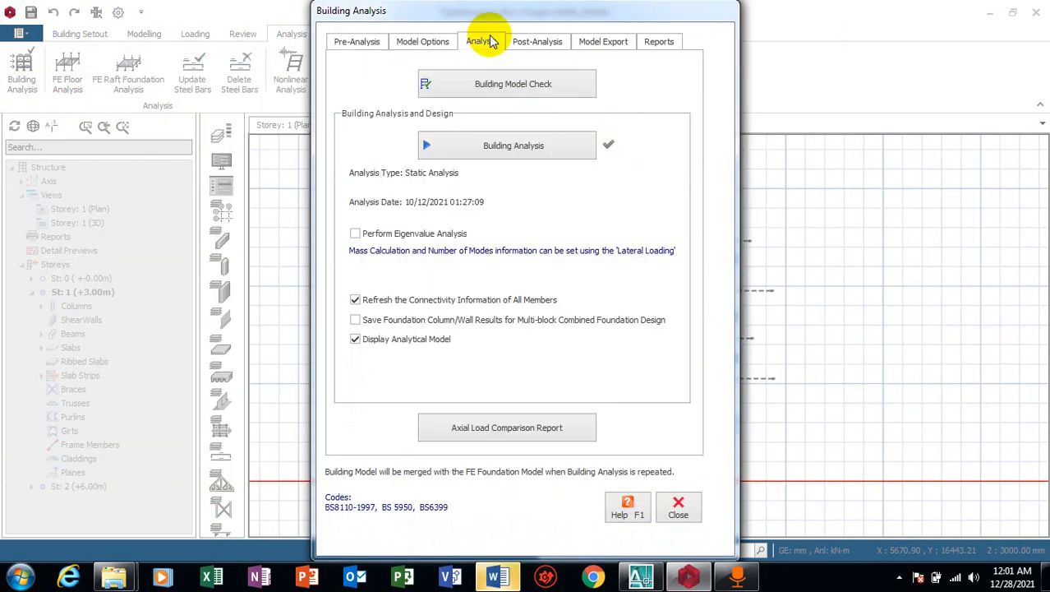
{"action": "left_click", "coordinate": [513, 148]}
{"action": "left_click", "coordinate": [438, 251]}
{"action": "left_click", "coordinate": [438, 228]}
{"action": "left_click", "coordinate": [622, 246]}
{"action": "left_click", "coordinate": [622, 227]}
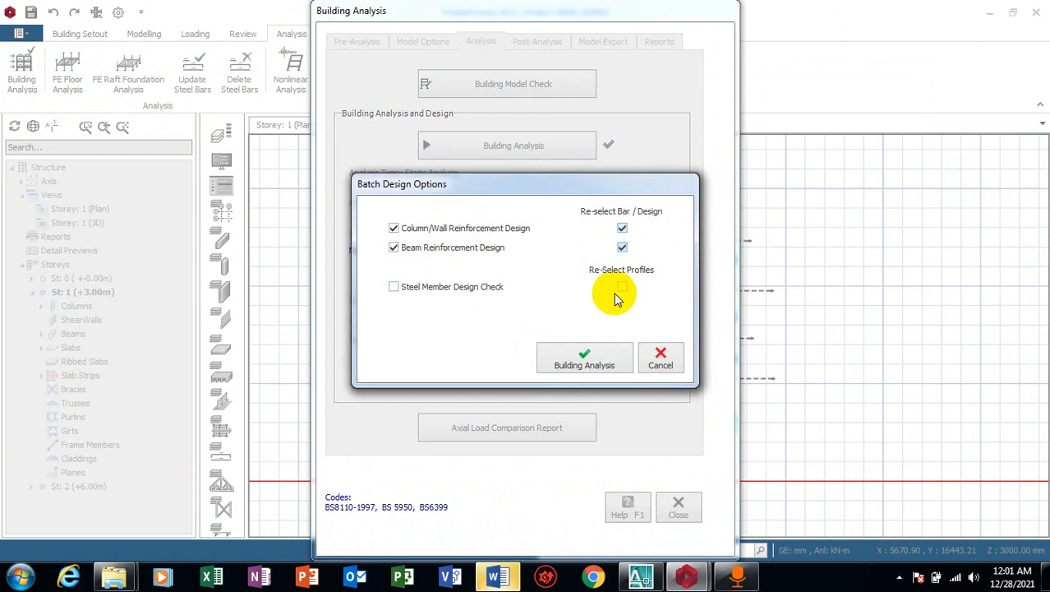
Step: Run the building analysis with batch design, accept the axial load comparison warning and close the analysis log
{"action": "left_click", "coordinate": [587, 355]}
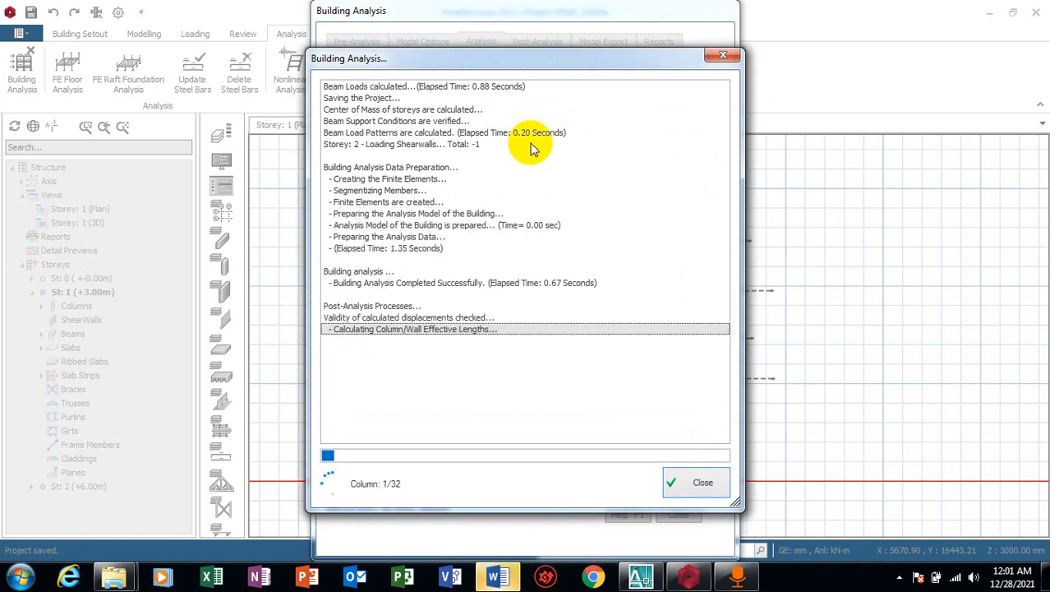
{"action": "left_click", "coordinate": [616, 395]}
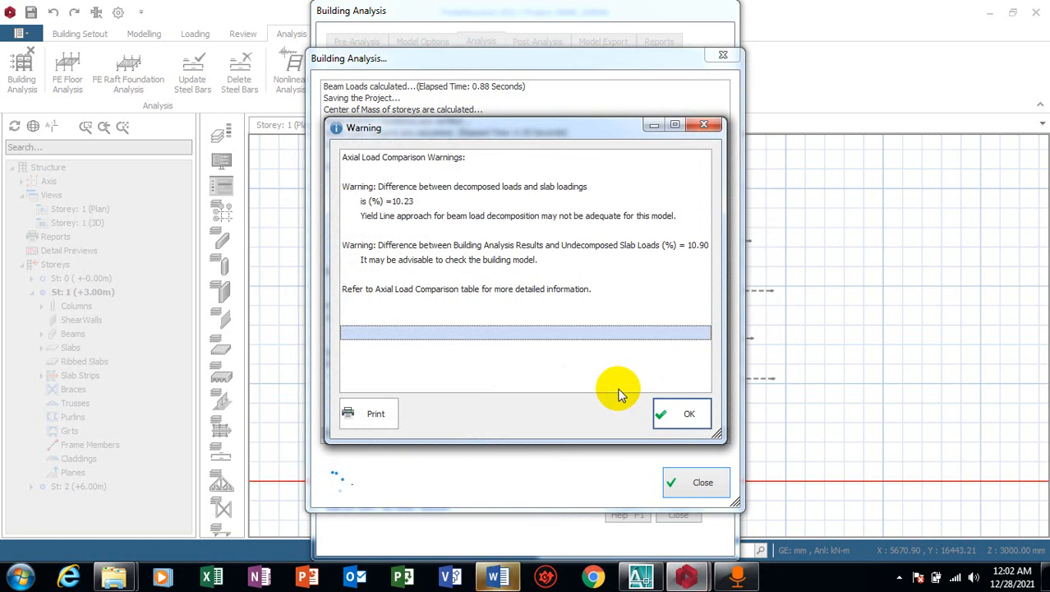
{"action": "left_click", "coordinate": [680, 415]}
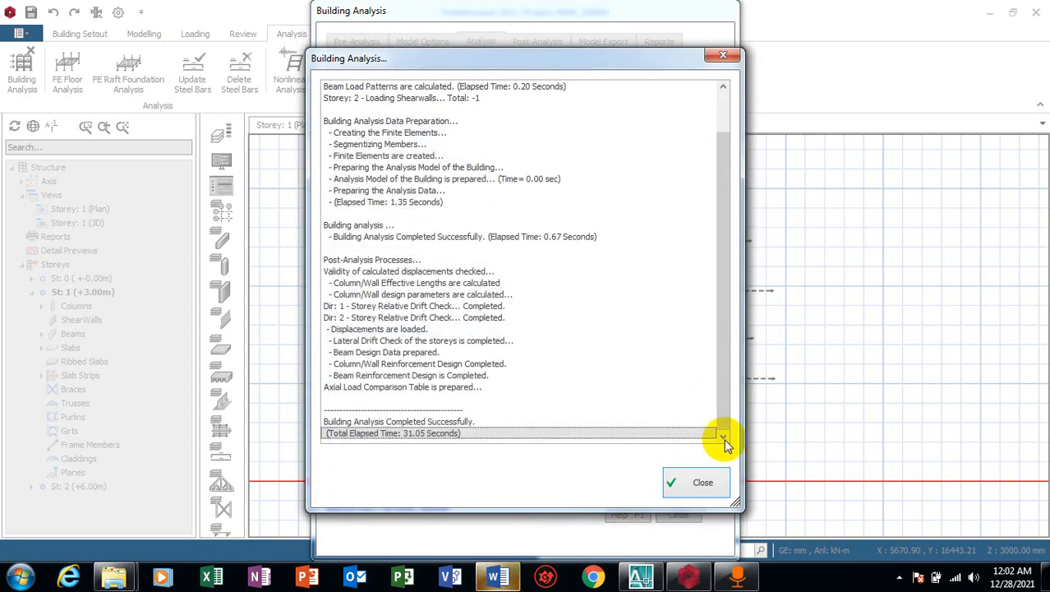
{"action": "left_click", "coordinate": [696, 483]}
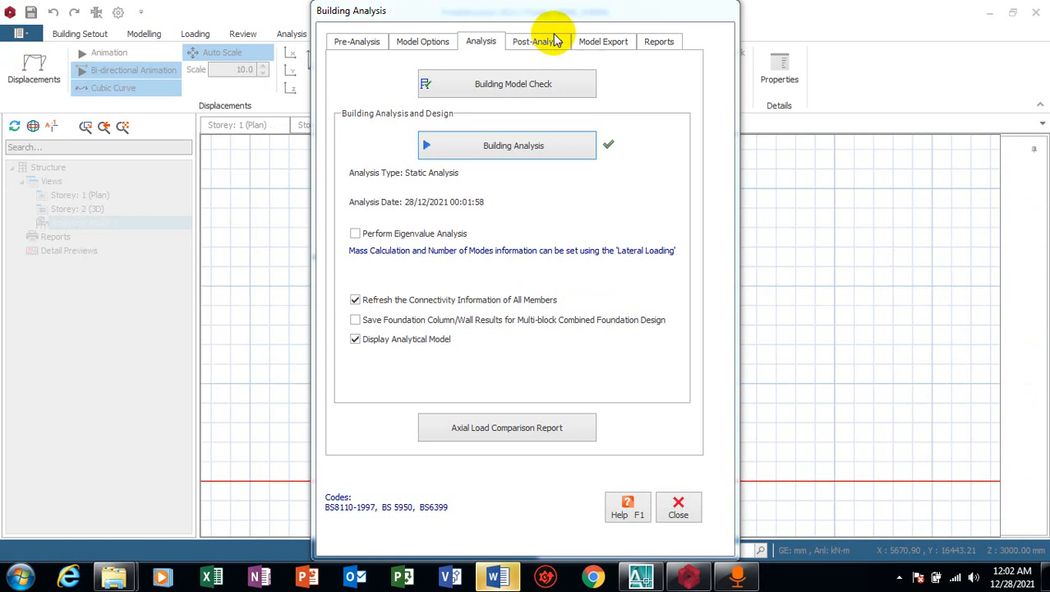
Step: Open the post-analysis Beam Reinforcement Design and review the design status and utilization ratios of the beam axes
{"action": "left_click", "coordinate": [548, 41]}
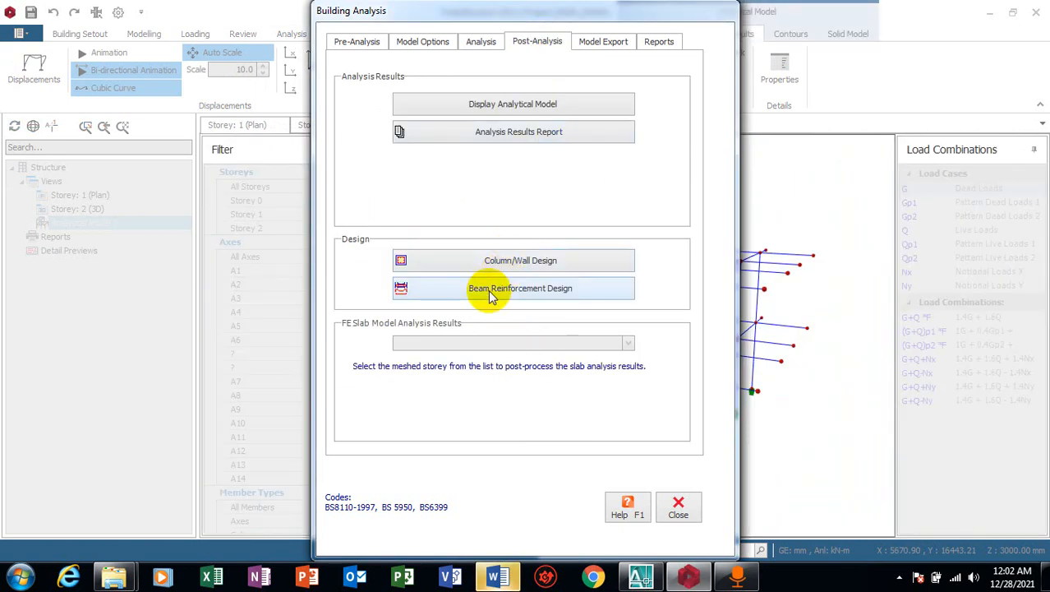
{"action": "left_click", "coordinate": [488, 287]}
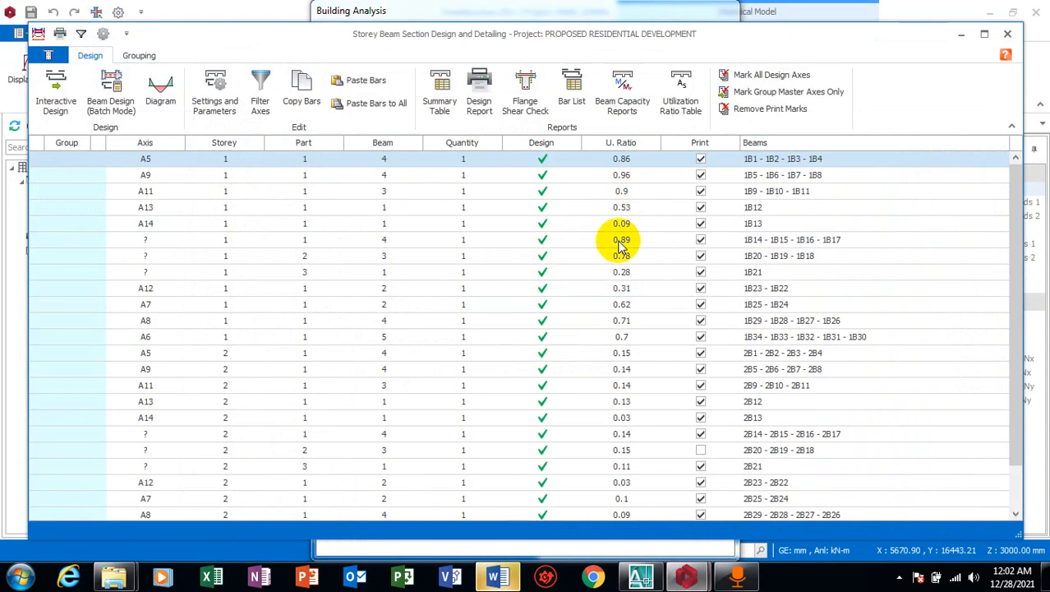
{"action": "scroll", "coordinate": [600, 316], "scroll_direction": "down", "scroll_amount": 1}
{"action": "scroll", "coordinate": [598, 318], "scroll_direction": "up", "scroll_amount": 1}
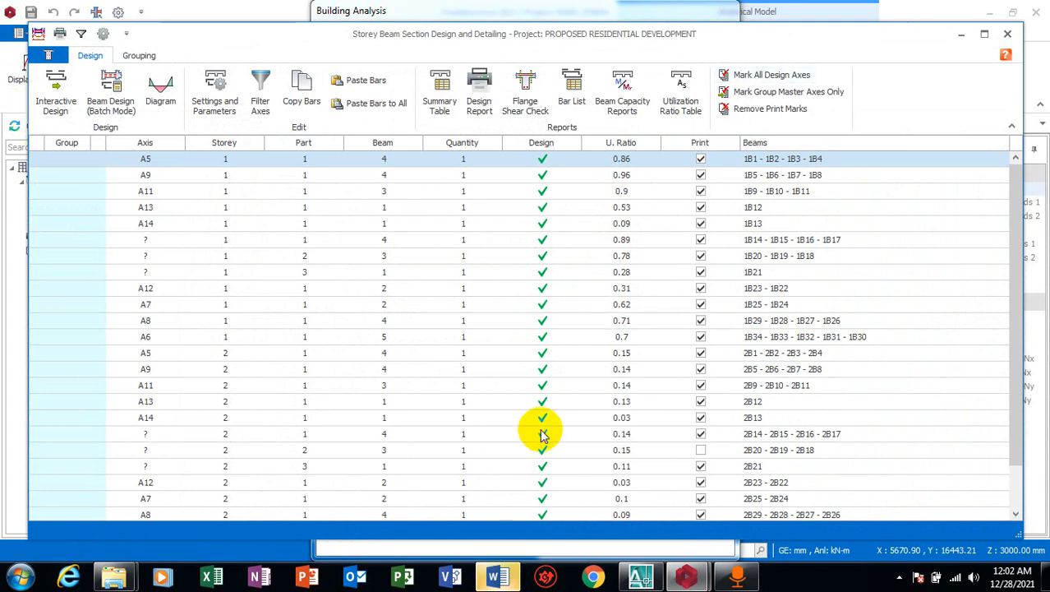
Step: Automatically group all similar beam axes in storeys 1 and 2, applying the grouping to all axes
{"action": "left_click", "coordinate": [140, 56]}
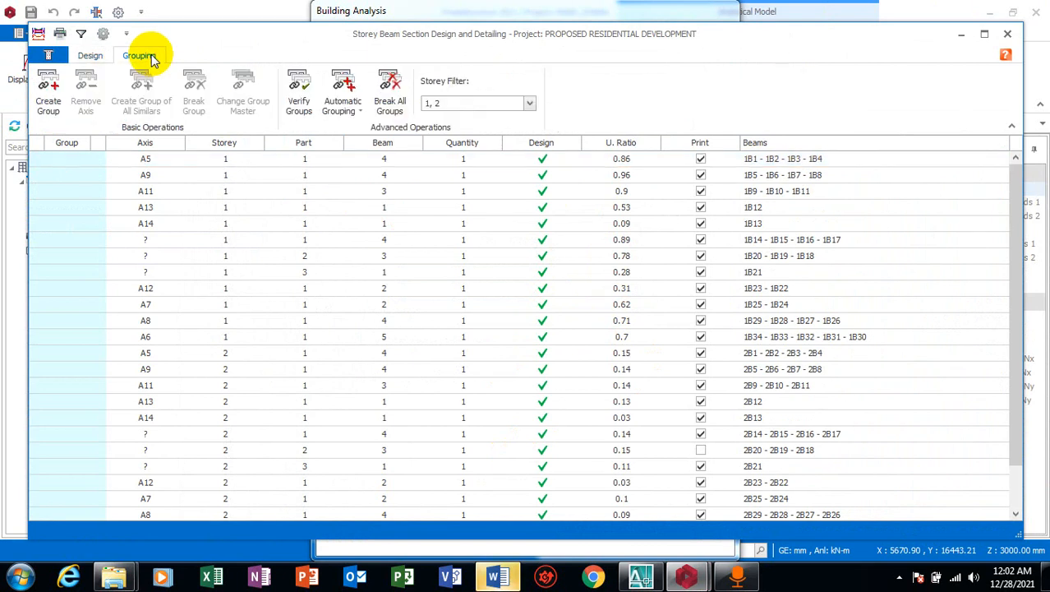
{"action": "left_click", "coordinate": [346, 114]}
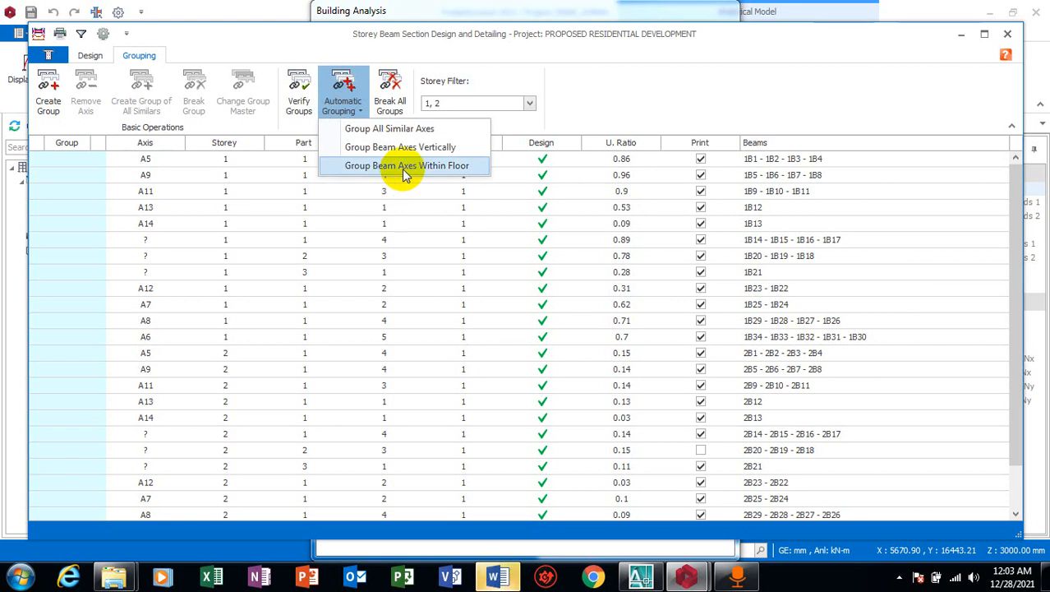
{"action": "left_click", "coordinate": [438, 134]}
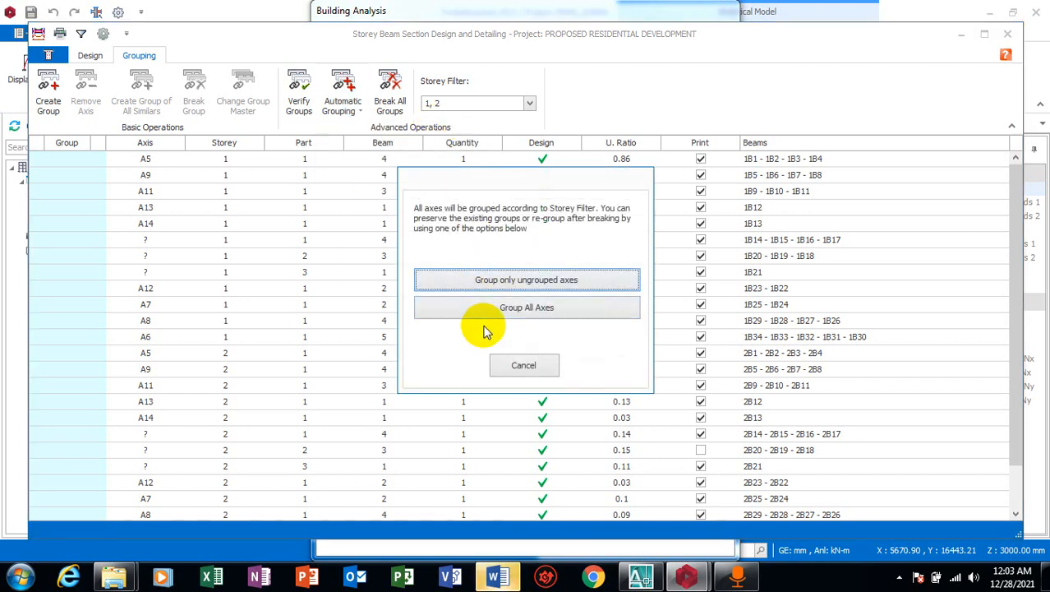
{"action": "left_click", "coordinate": [563, 307]}
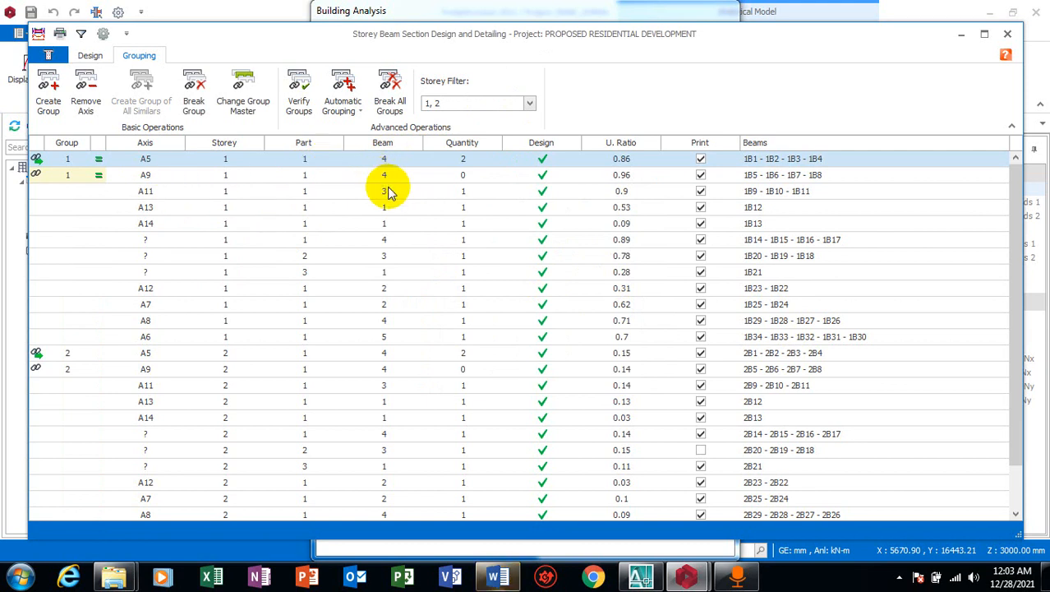
{"action": "scroll", "coordinate": [420, 304], "scroll_direction": "down", "scroll_amount": 1}
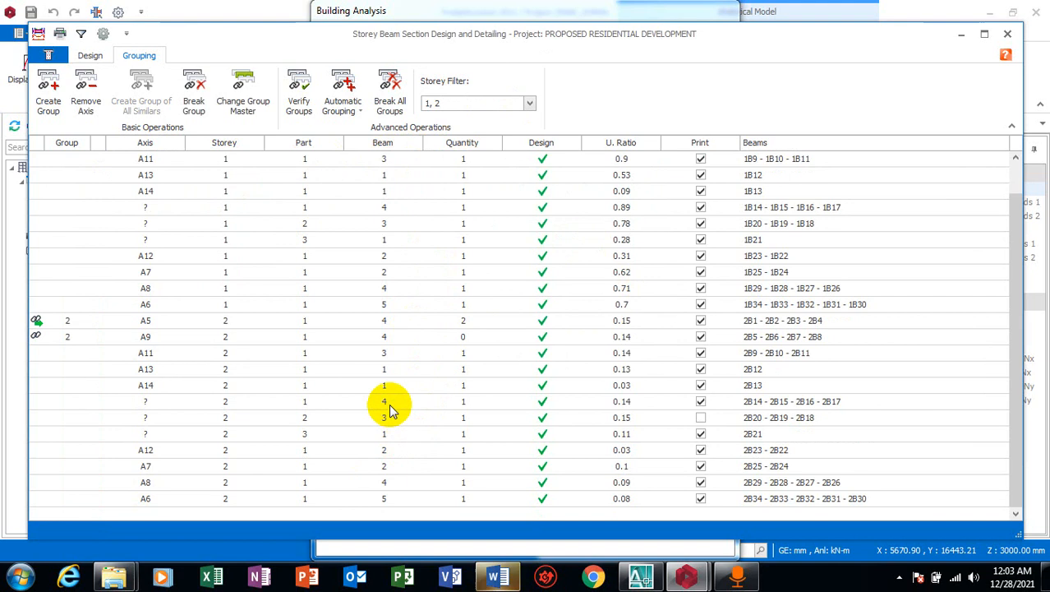
Step: Examine the grouped beam axes of storeys 1 and 2, comparing their quantities, design status and utilization ratios
{"action": "scroll", "coordinate": [411, 386], "scroll_direction": "up", "scroll_amount": 1}
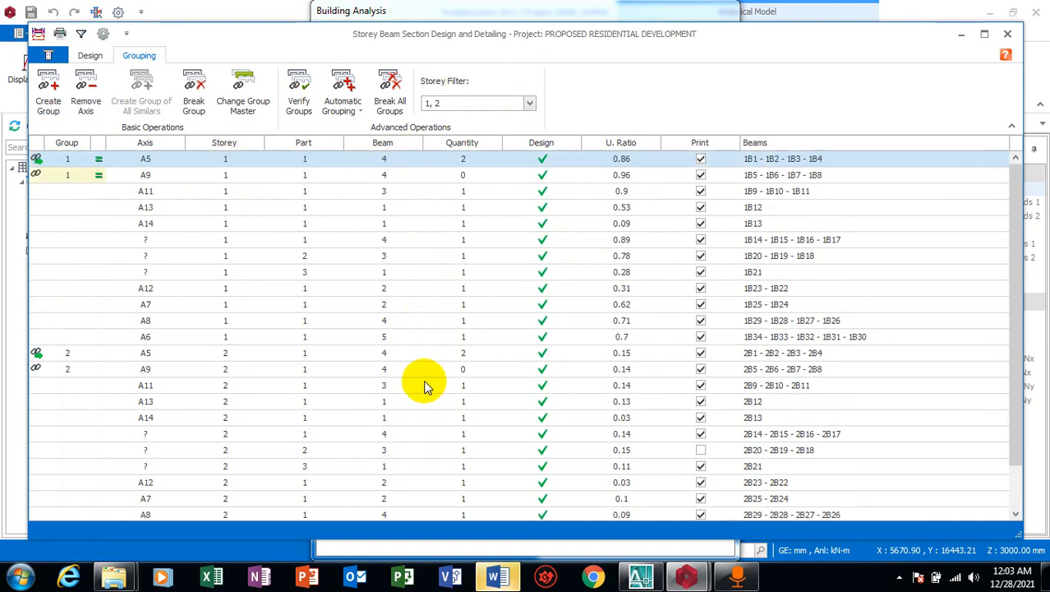
{"action": "left_click", "coordinate": [389, 179]}
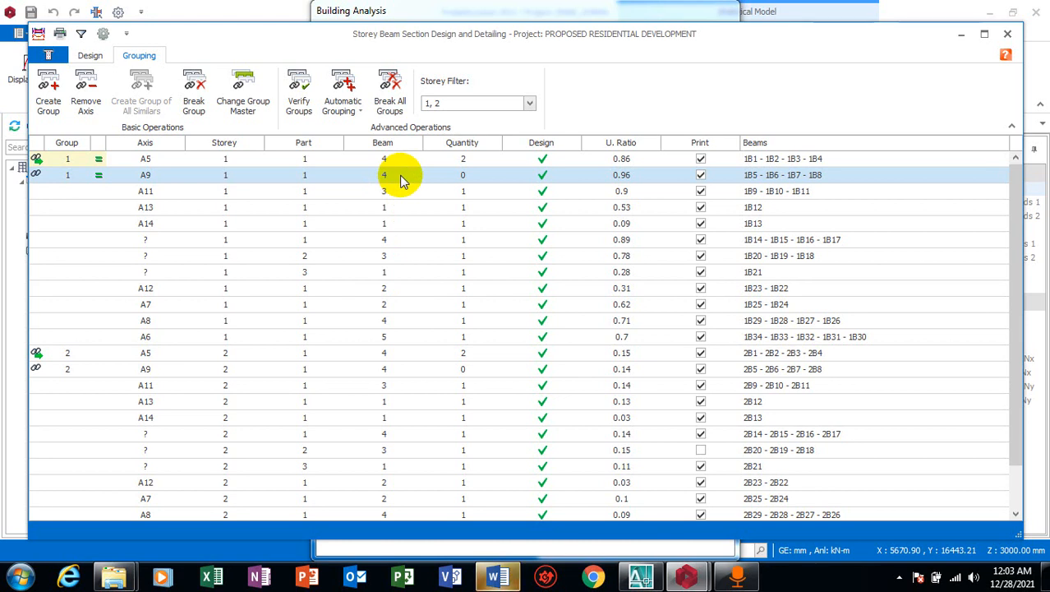
{"action": "scroll", "coordinate": [403, 180], "scroll_direction": "down", "scroll_amount": 1}
{"action": "scroll", "coordinate": [404, 176], "scroll_direction": "up", "scroll_amount": 1}
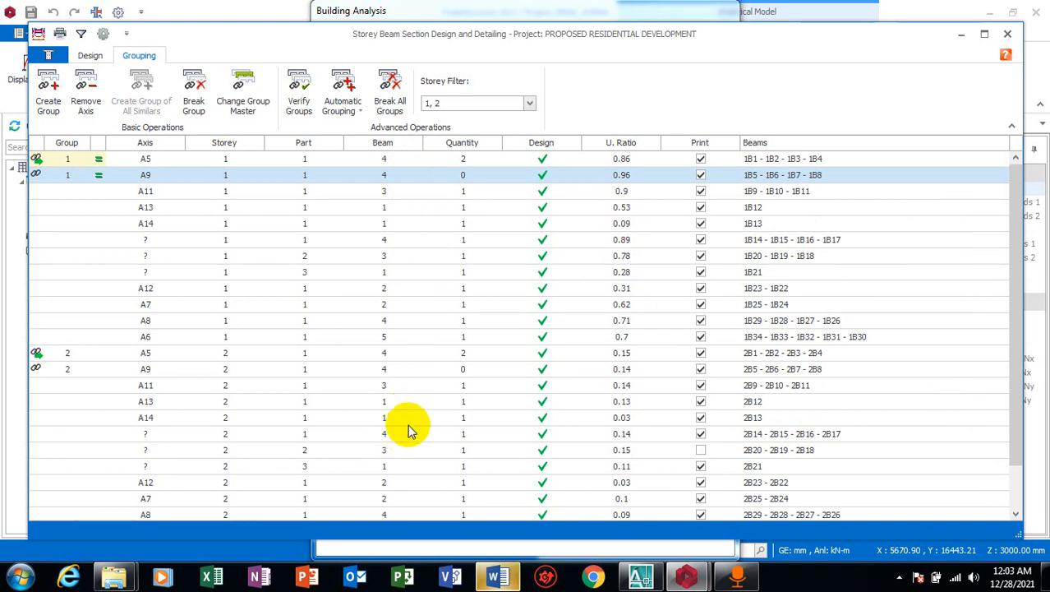
{"action": "scroll", "coordinate": [411, 423], "scroll_direction": "down", "scroll_amount": 1}
{"action": "scroll", "coordinate": [414, 420], "scroll_direction": "up", "scroll_amount": 1}
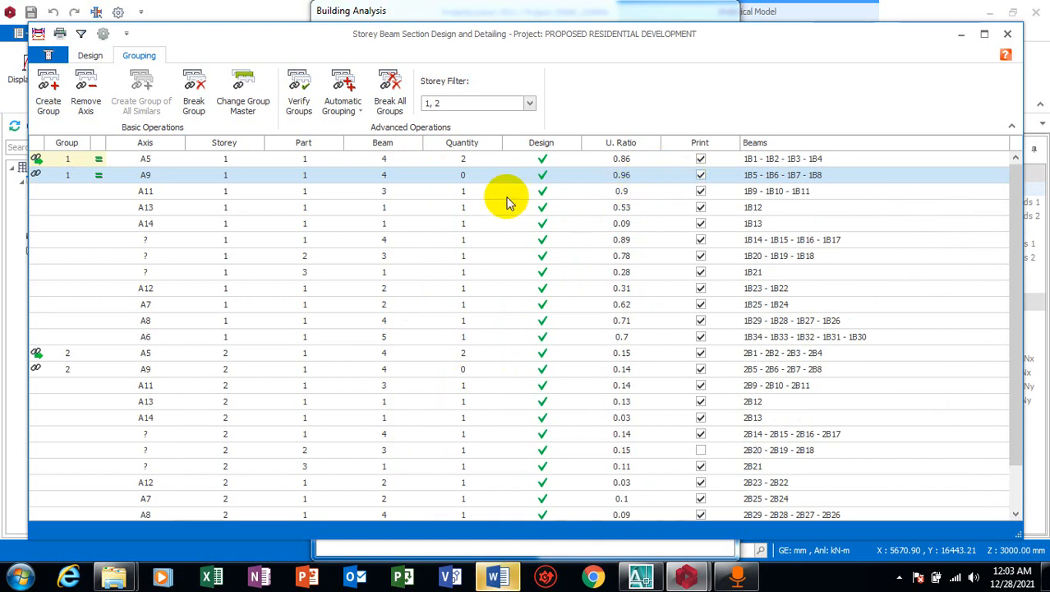
{"action": "scroll", "coordinate": [501, 222], "scroll_direction": "down", "scroll_amount": 1}
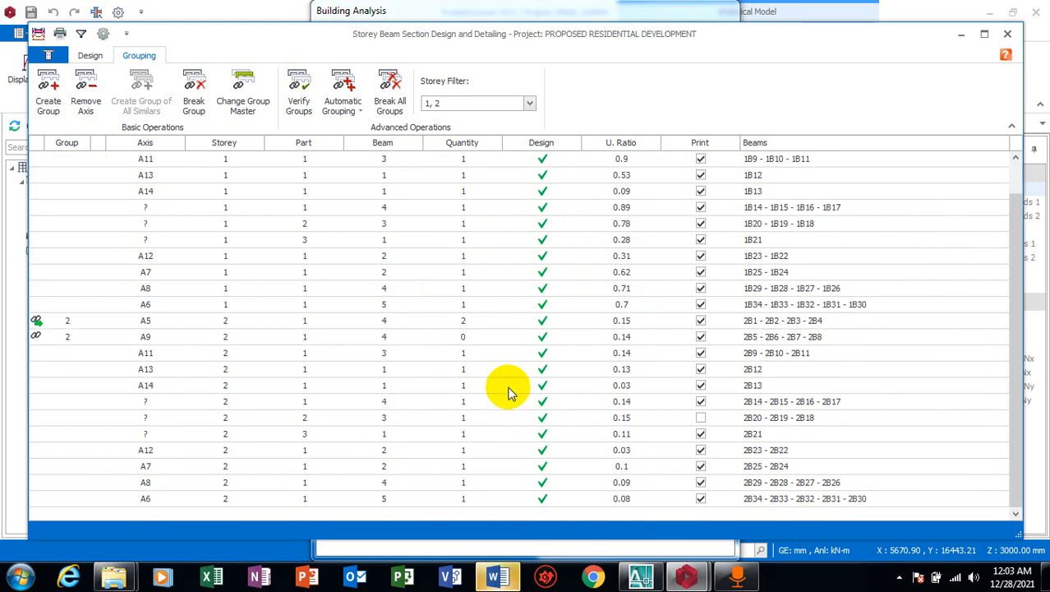
{"action": "scroll", "coordinate": [506, 389], "scroll_direction": "up", "scroll_amount": 1}
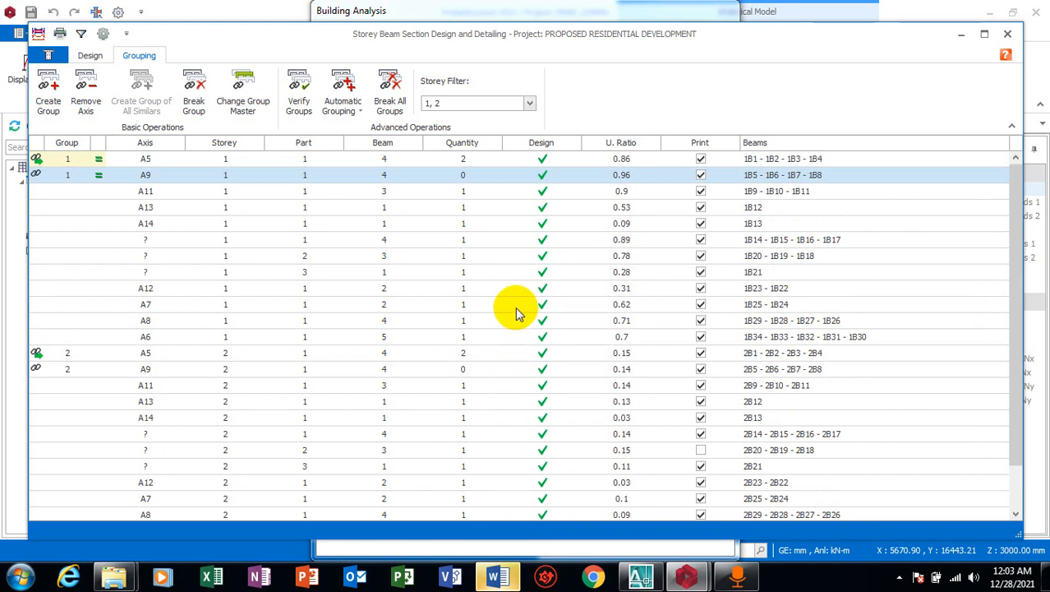
{"action": "scroll", "coordinate": [516, 313], "scroll_direction": "down", "scroll_amount": 1}
{"action": "scroll", "coordinate": [512, 303], "scroll_direction": "up", "scroll_amount": 1}
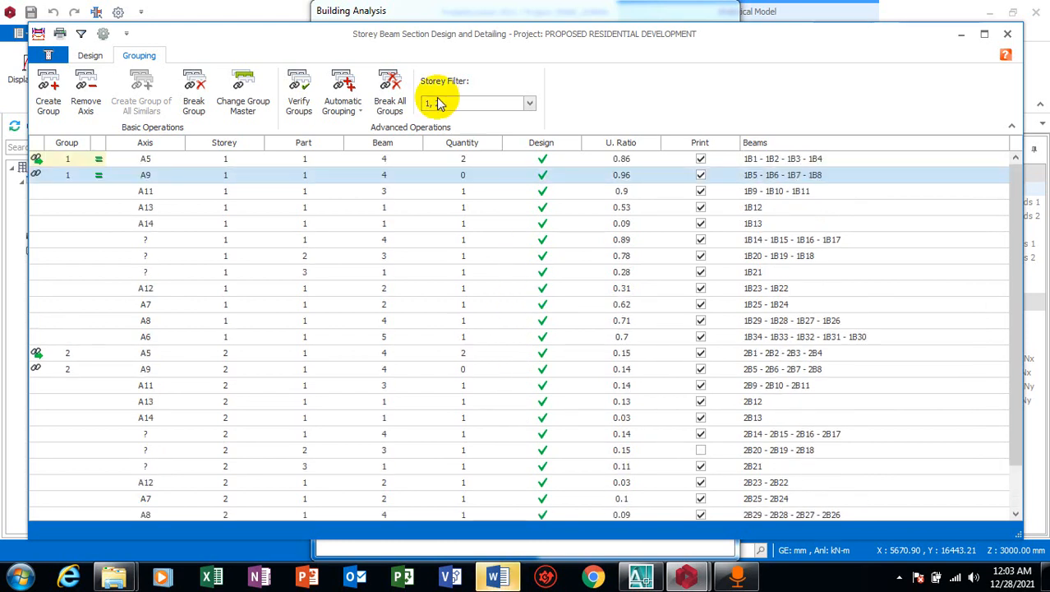
Step: Restrict the storey filter for grouping to storey 1 only by excluding storey 2
{"action": "left_click", "coordinate": [345, 110]}
{"action": "left_click", "coordinate": [345, 110]}
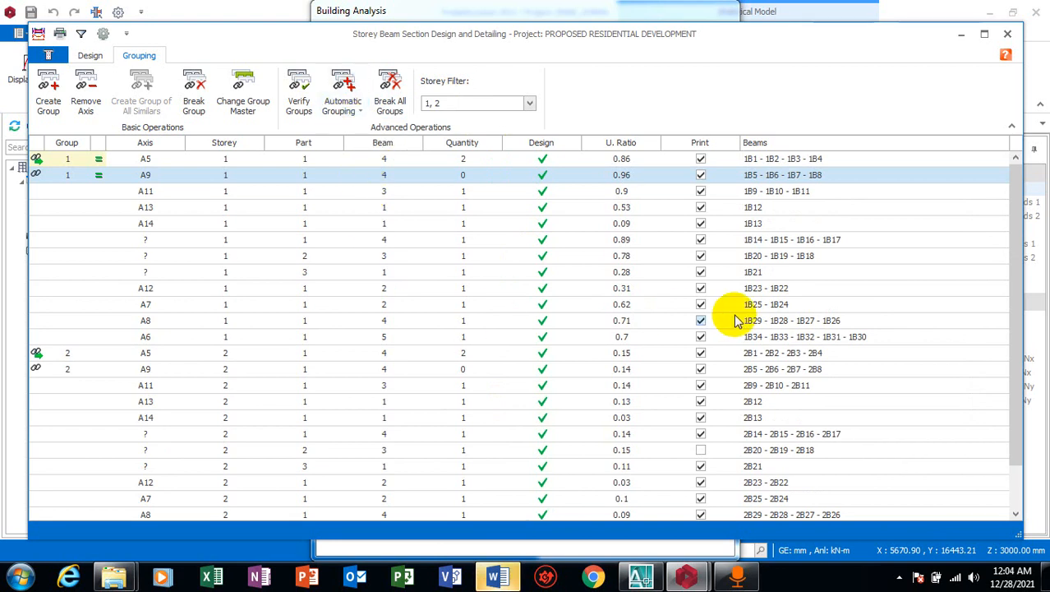
{"action": "left_click", "coordinate": [529, 104]}
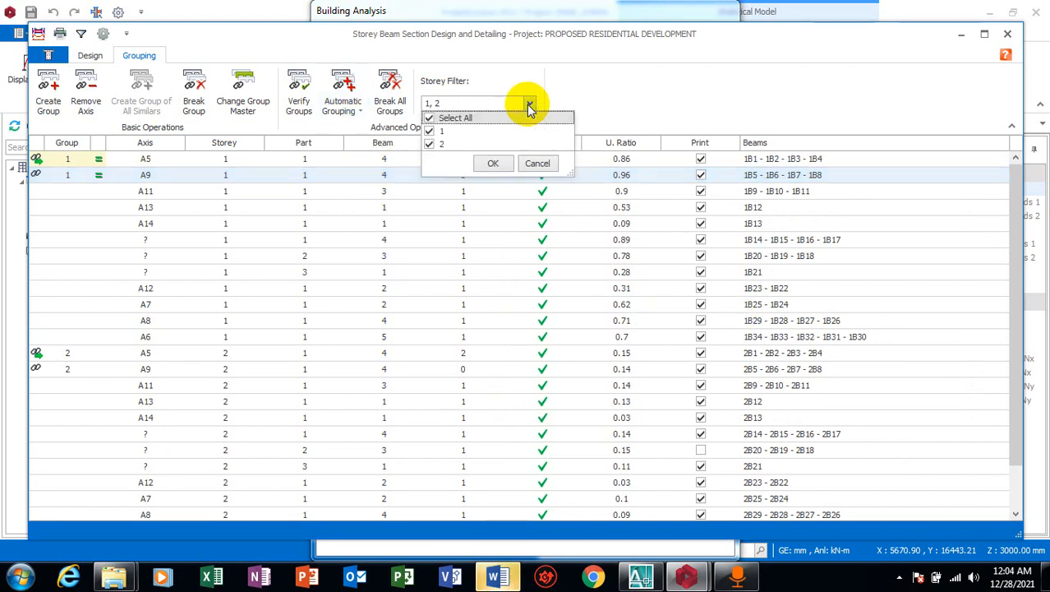
{"action": "left_click", "coordinate": [430, 143]}
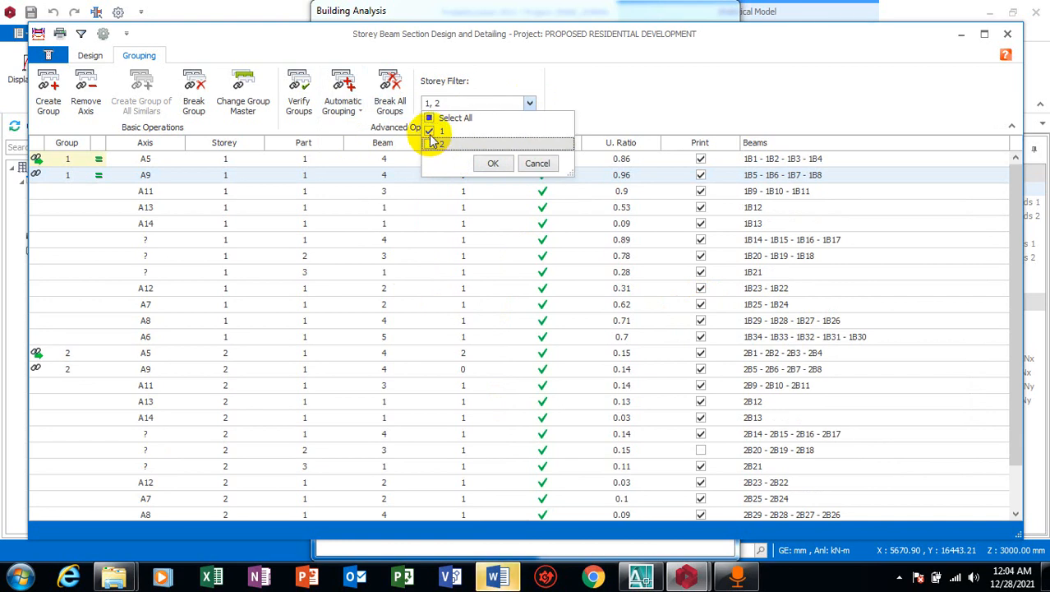
{"action": "left_click", "coordinate": [496, 164]}
{"action": "scroll", "coordinate": [497, 174], "scroll_direction": "down", "scroll_amount": 1}
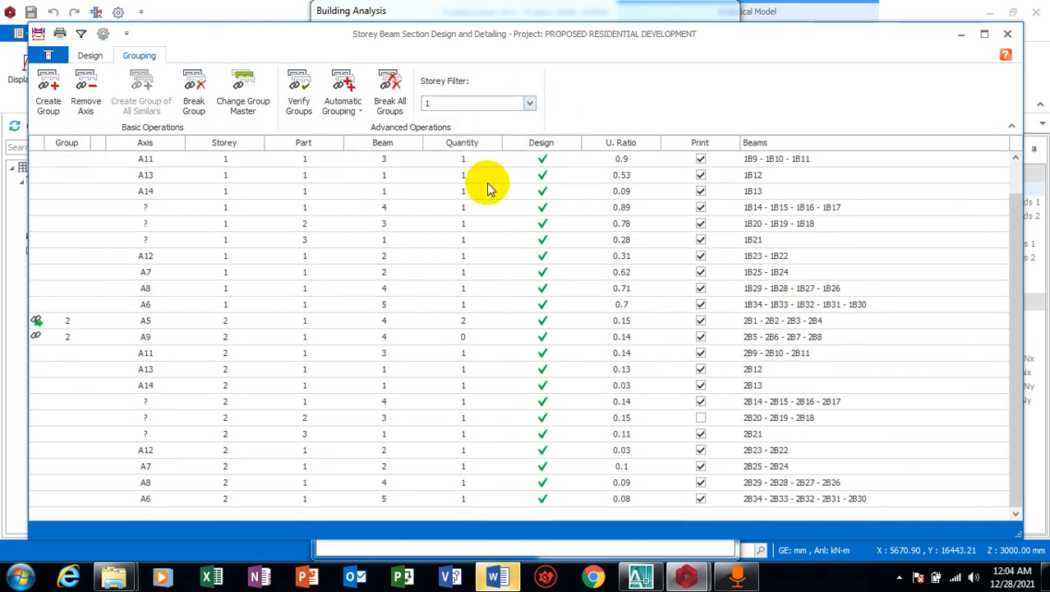
{"action": "scroll", "coordinate": [491, 190], "scroll_direction": "up", "scroll_amount": 1}
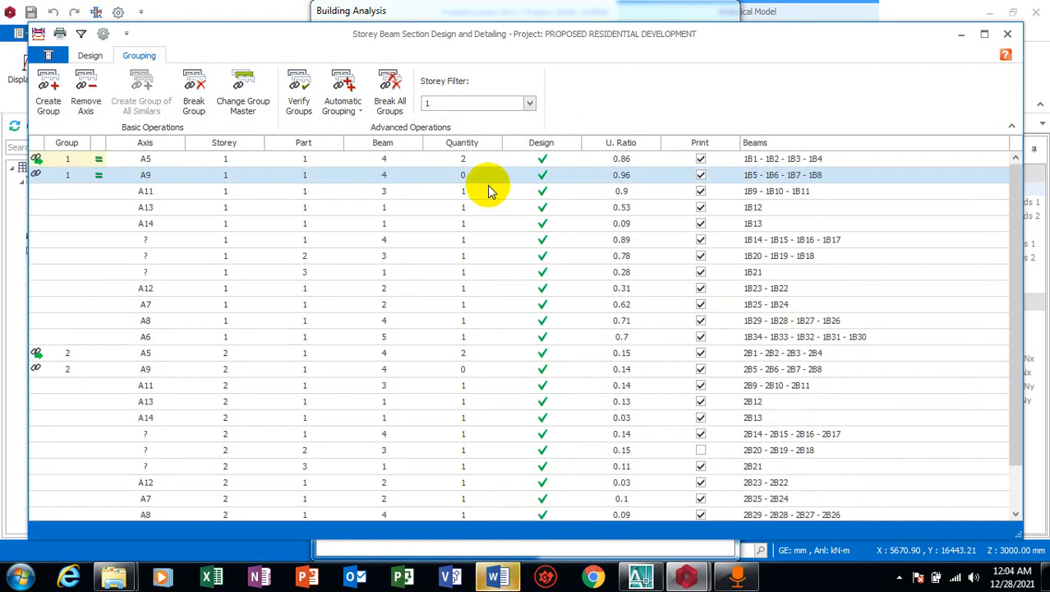
{"action": "left_click", "coordinate": [529, 104]}
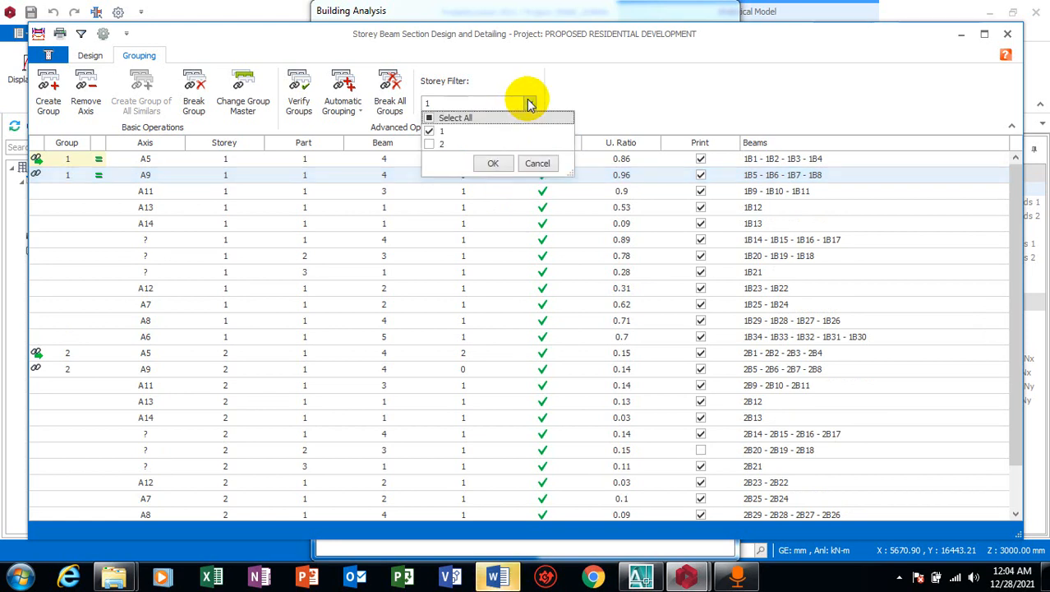
{"action": "left_click", "coordinate": [529, 103]}
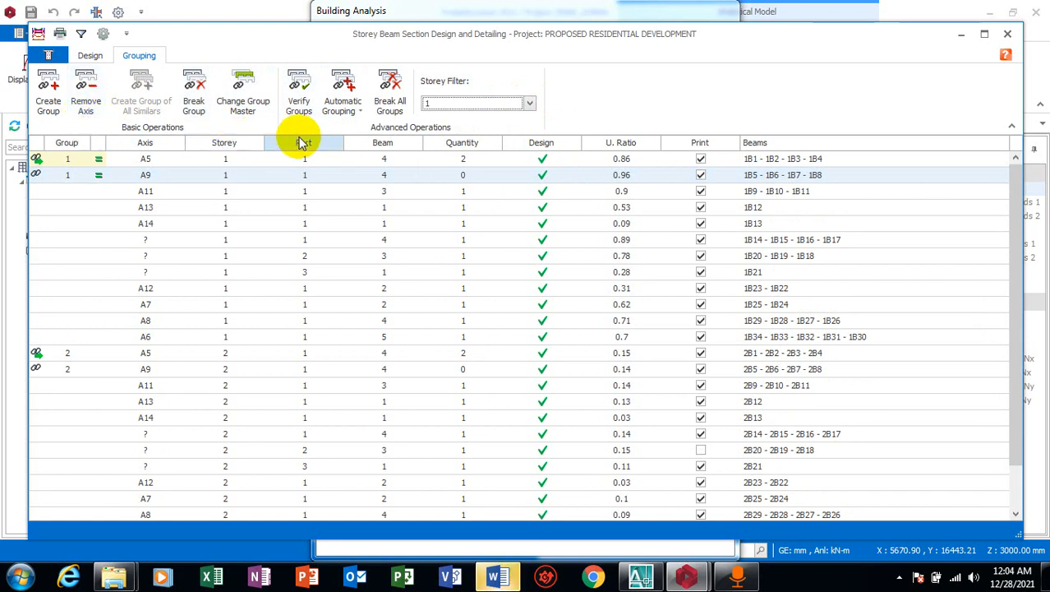
{"action": "left_click", "coordinate": [90, 55]}
{"action": "left_click", "coordinate": [59, 56]}
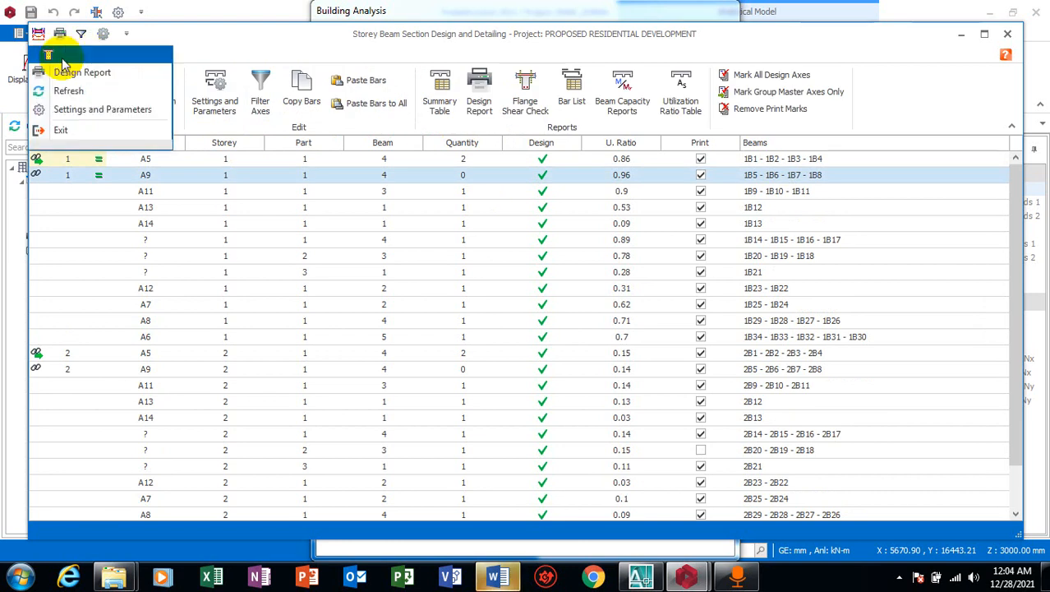
{"action": "left_click", "coordinate": [64, 58]}
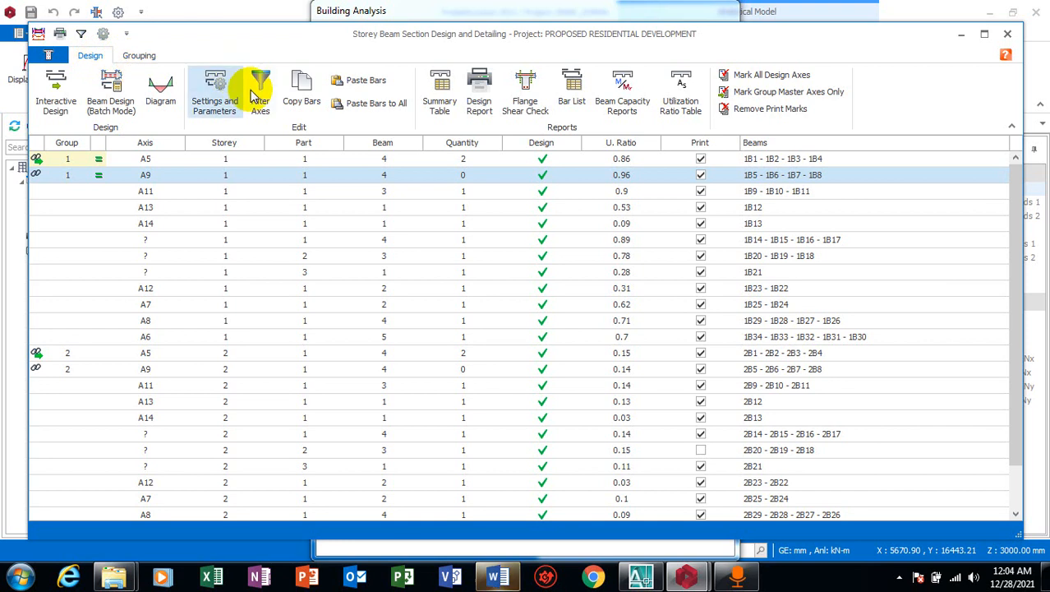
{"action": "left_click", "coordinate": [138, 54]}
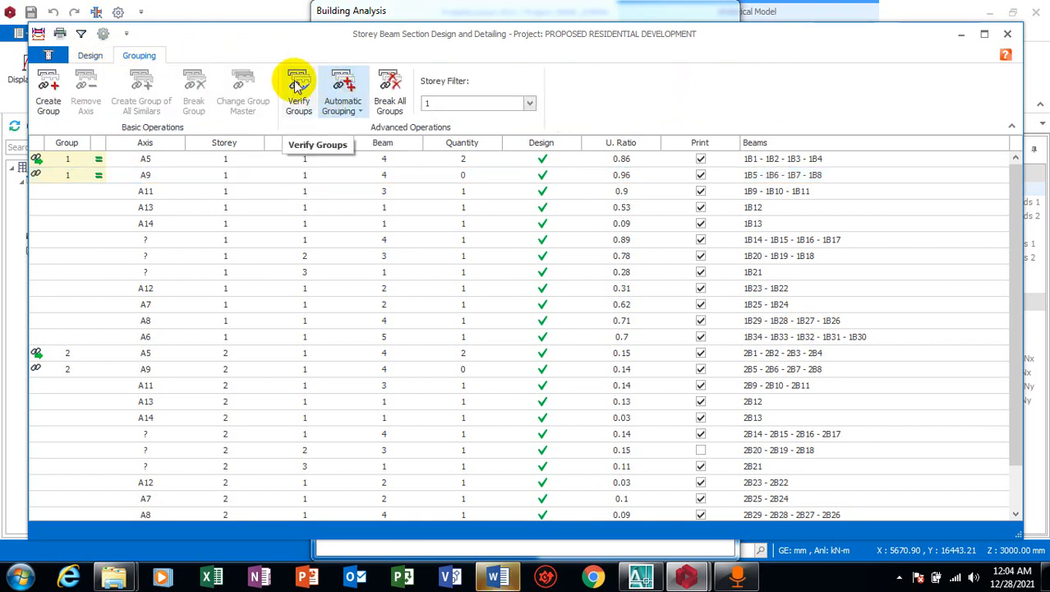
{"action": "left_click", "coordinate": [384, 175]}
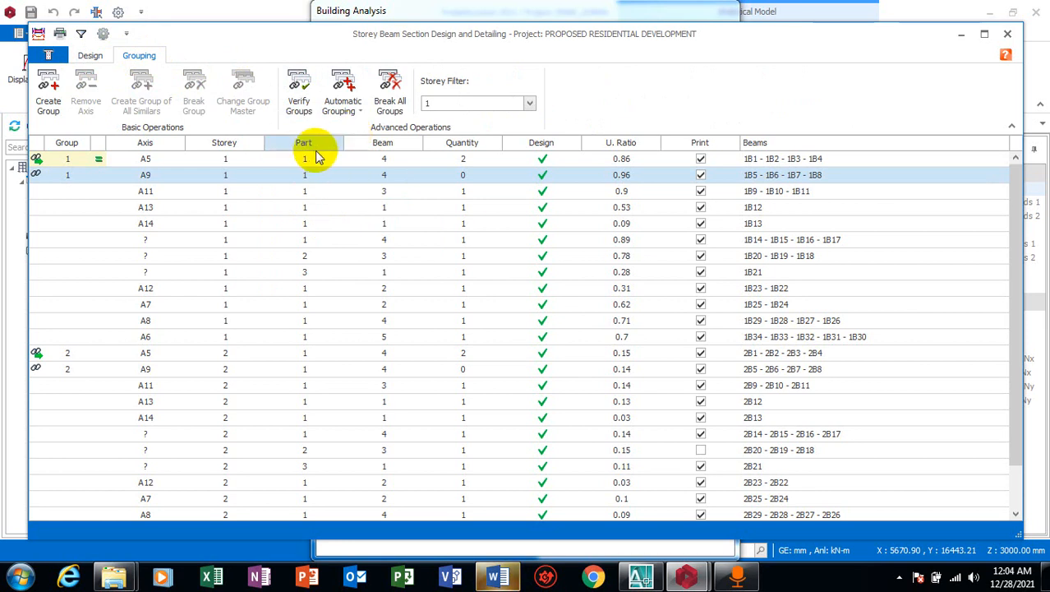
Step: Exclude all storey 2 beam axes from printing, including grouped axes A5 and A9, keeping only the storey 1 axes marked
{"action": "scroll", "coordinate": [316, 180], "scroll_direction": "down", "scroll_amount": 1}
{"action": "scroll", "coordinate": [307, 228], "scroll_direction": "up", "scroll_amount": 1}
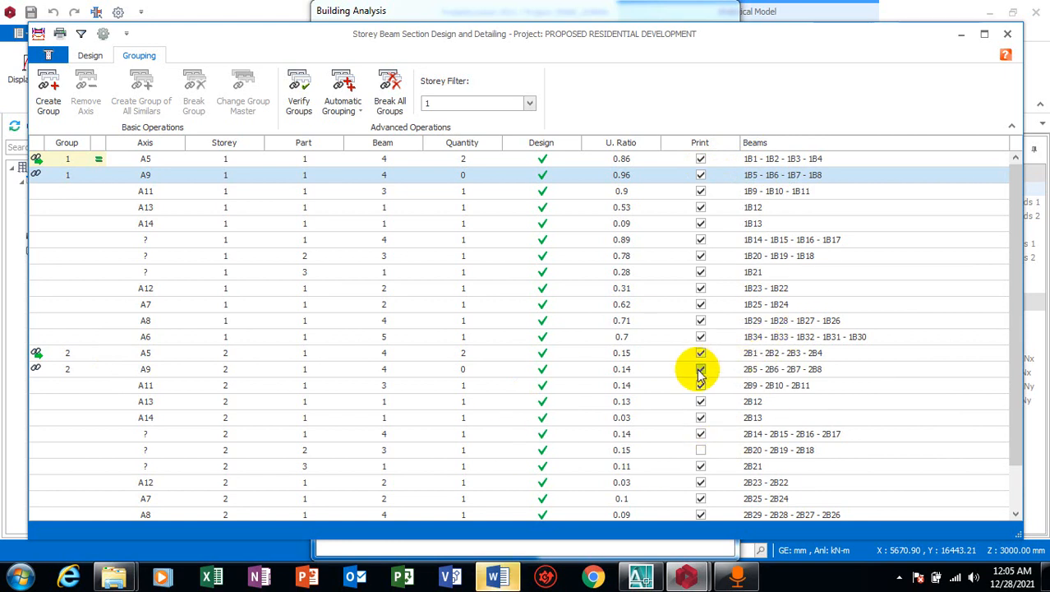
{"action": "scroll", "coordinate": [695, 372], "scroll_direction": "down", "scroll_amount": 1}
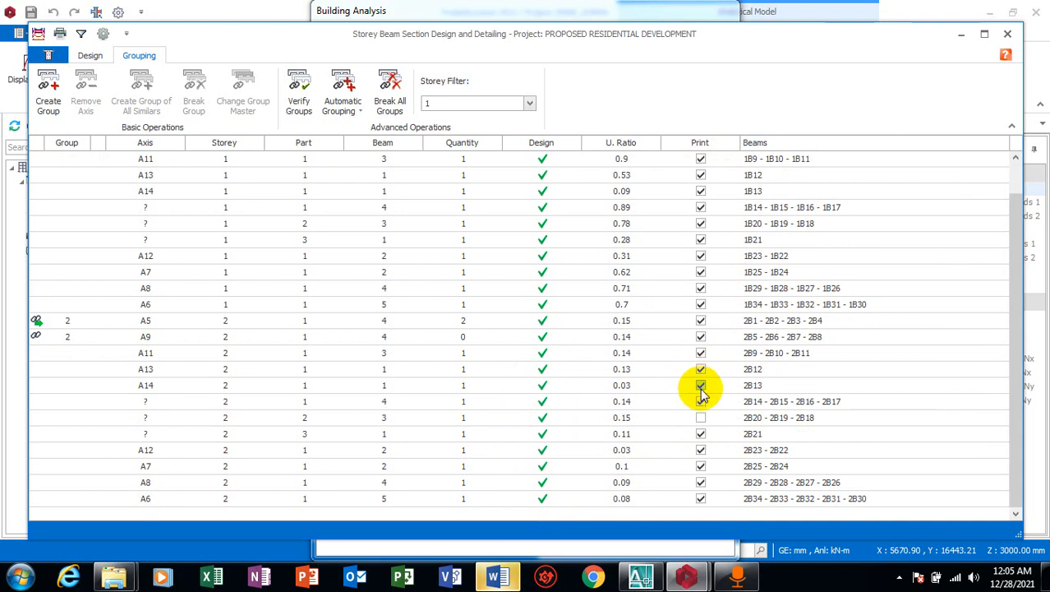
{"action": "left_click", "coordinate": [699, 483]}
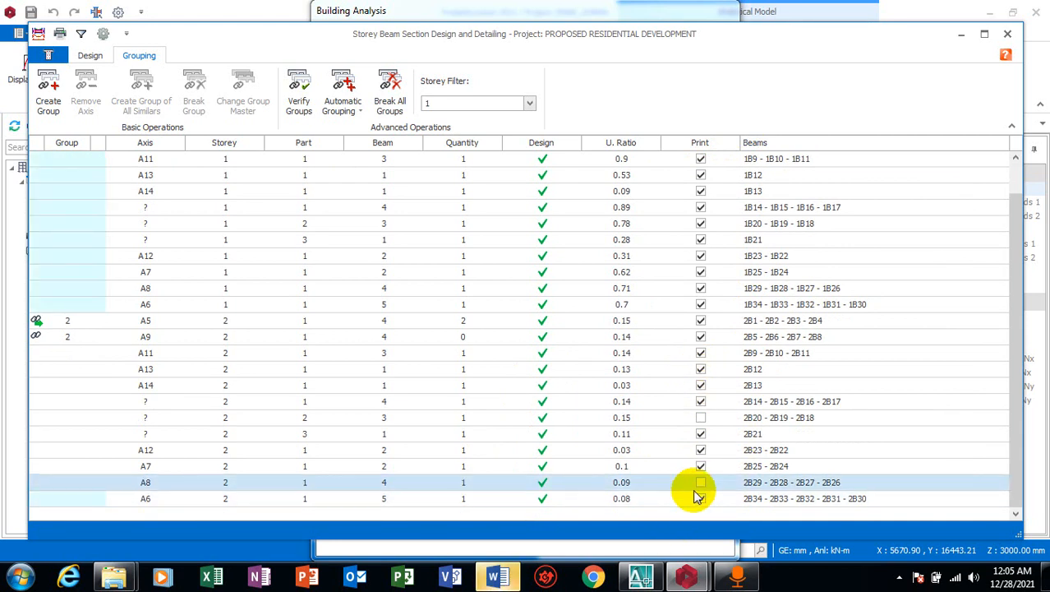
{"action": "left_click", "coordinate": [700, 499]}
{"action": "left_click", "coordinate": [700, 466]}
{"action": "left_click", "coordinate": [700, 449]}
{"action": "left_click", "coordinate": [700, 433]}
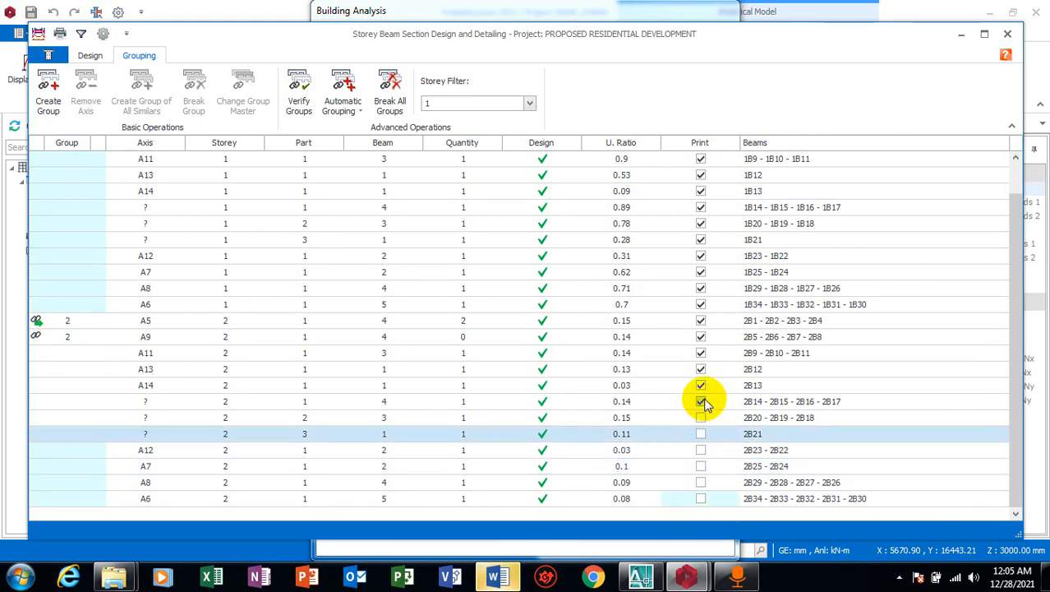
{"action": "left_click", "coordinate": [700, 401]}
{"action": "left_click", "coordinate": [700, 385]}
{"action": "left_click", "coordinate": [700, 369]}
{"action": "left_click", "coordinate": [700, 352]}
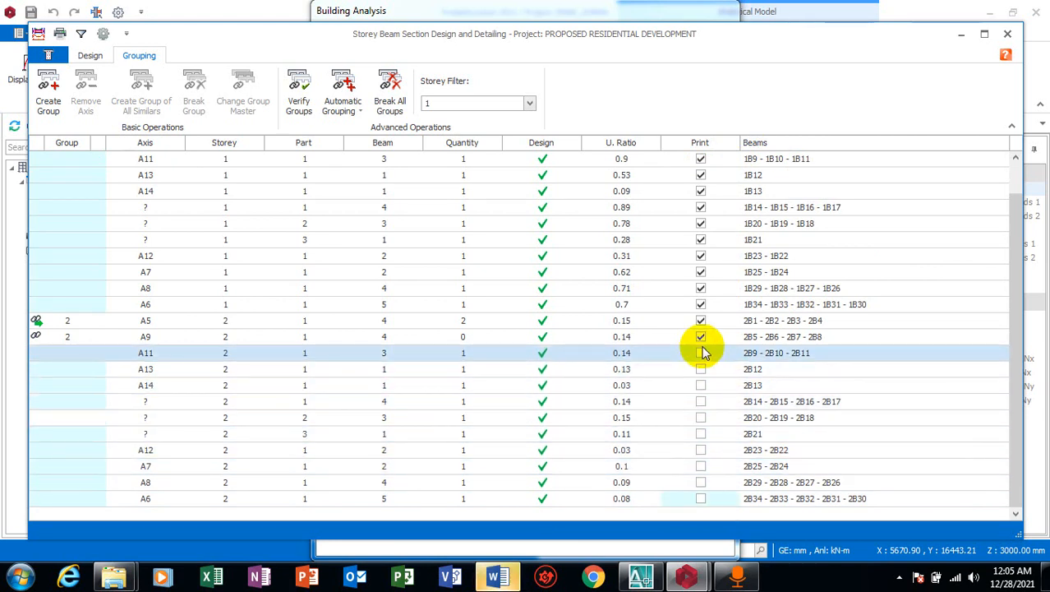
{"action": "left_click", "coordinate": [701, 336]}
{"action": "left_click", "coordinate": [700, 320]}
{"action": "left_click", "coordinate": [700, 336]}
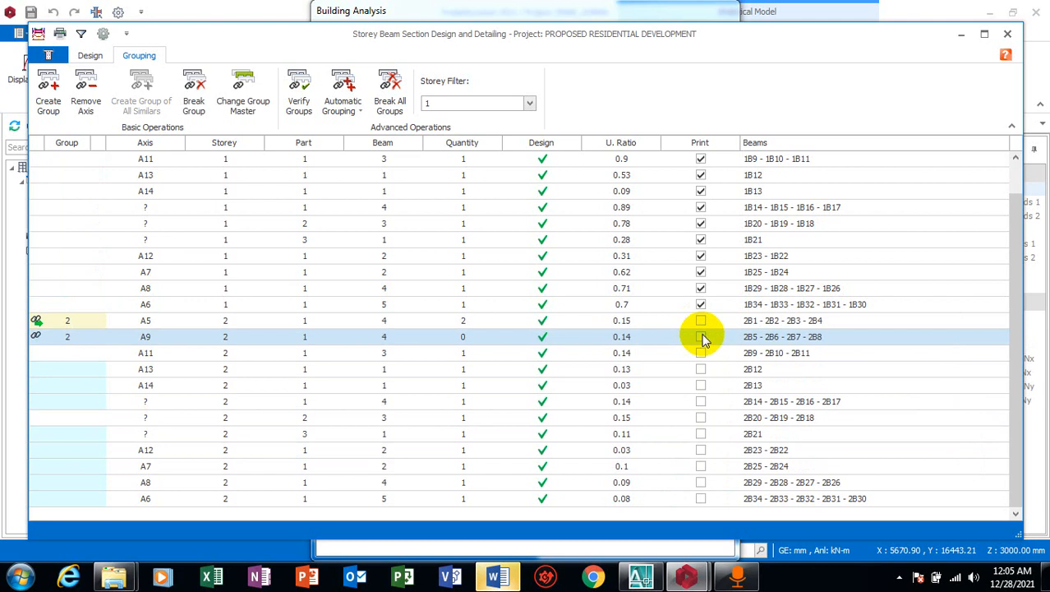
Step: Generate the beam design report with beam loads, shear force diagrams and moment diagrams included
{"action": "scroll", "coordinate": [705, 329], "scroll_direction": "up", "scroll_amount": 1}
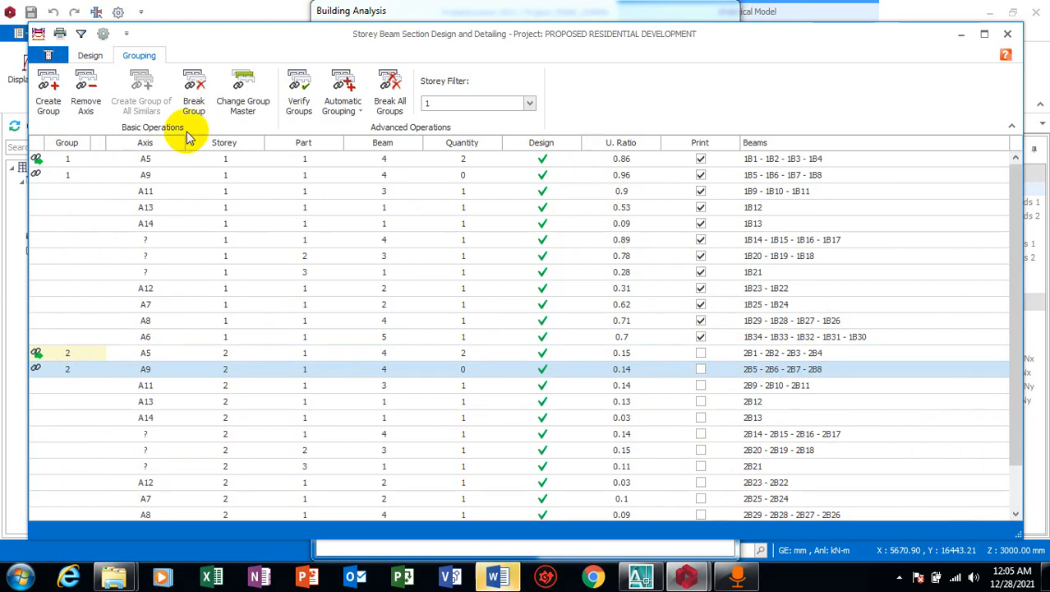
{"action": "left_click", "coordinate": [88, 56]}
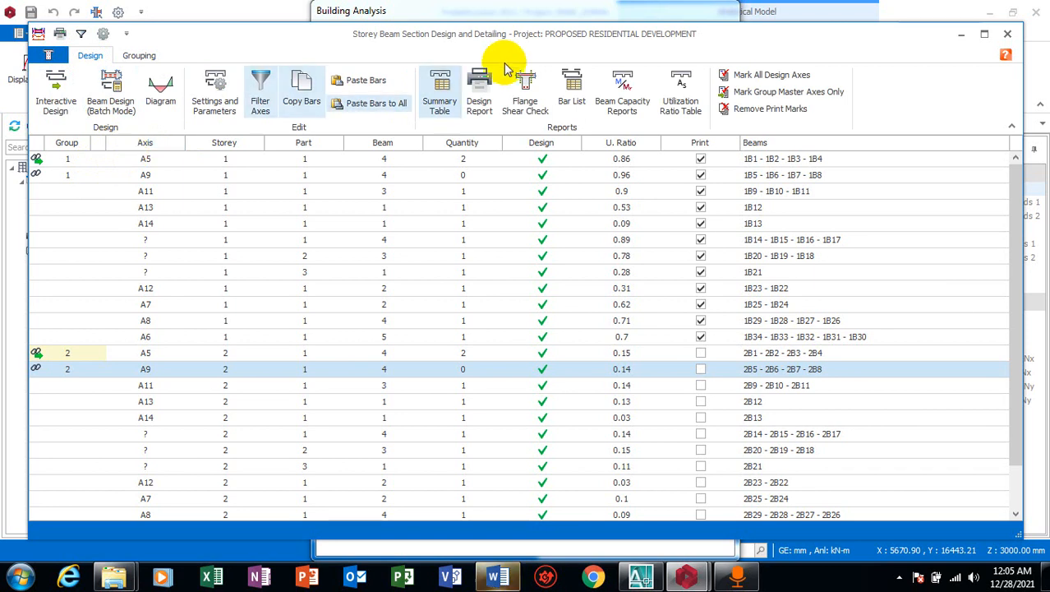
{"action": "left_click", "coordinate": [480, 88]}
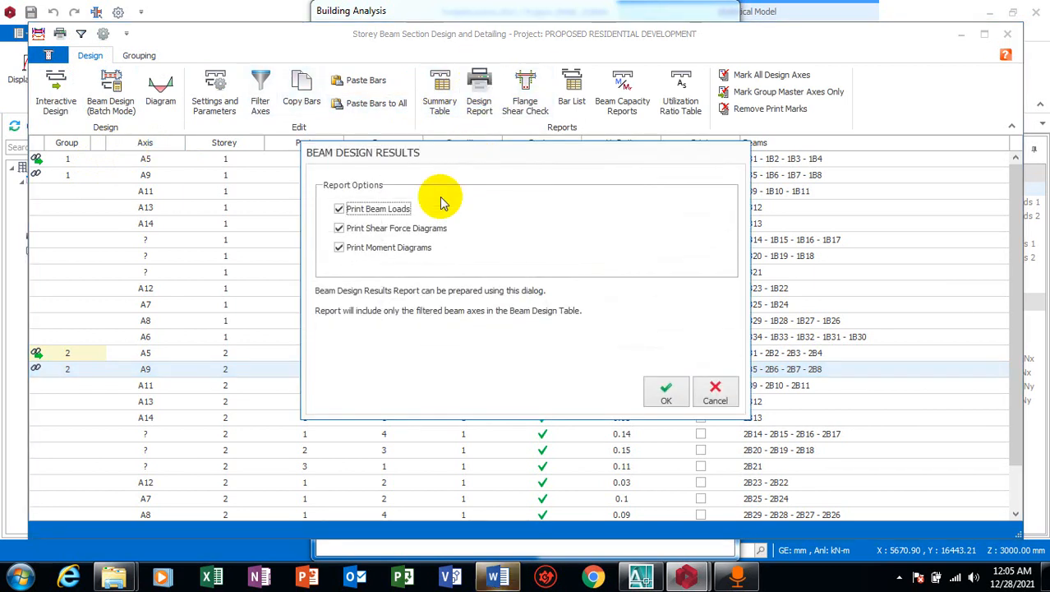
{"action": "left_click", "coordinate": [666, 394]}
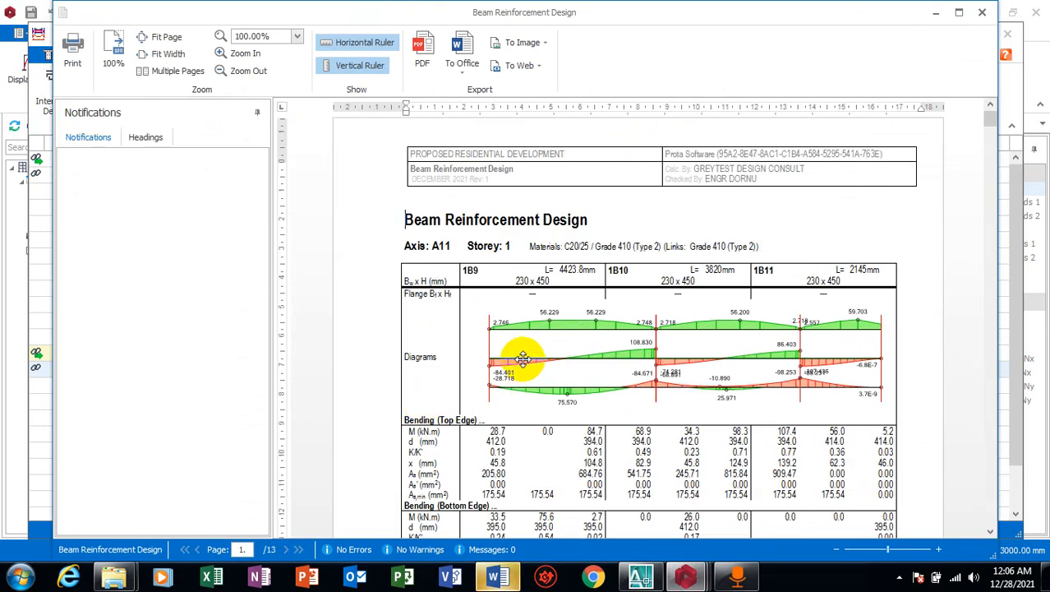
Step: Examine the beam reinforcement design report, checking the diagrams, bending and shear results, deflection checks and steel bars of the storey 1 axes
{"action": "scroll", "coordinate": [524, 359], "scroll_direction": "down", "scroll_amount": 20}
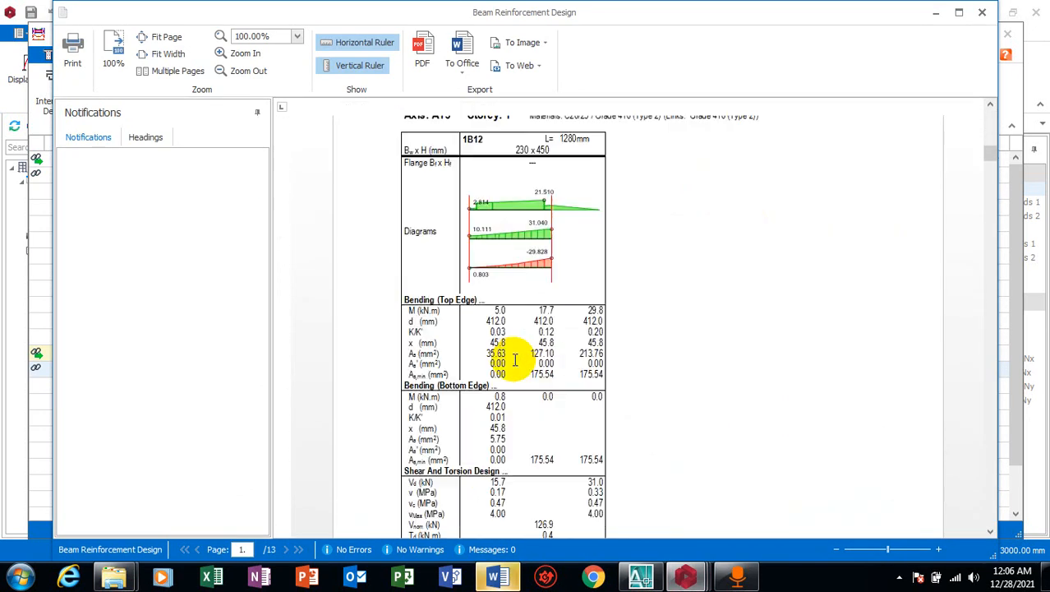
{"action": "scroll", "coordinate": [503, 356], "scroll_direction": "up", "scroll_amount": 18}
{"action": "scroll", "coordinate": [519, 349], "scroll_direction": "down", "scroll_amount": 20}
{"action": "scroll", "coordinate": [543, 374], "scroll_direction": "down", "scroll_amount": 12}
{"action": "scroll", "coordinate": [552, 355], "scroll_direction": "down", "scroll_amount": 15}
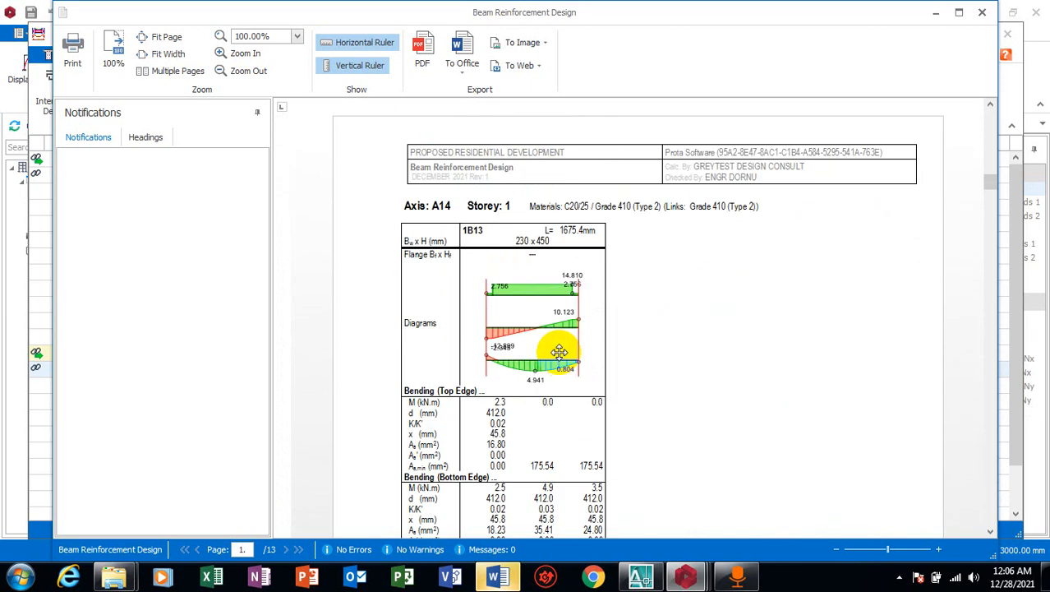
{"action": "scroll", "coordinate": [599, 329], "scroll_direction": "up", "scroll_amount": 1}
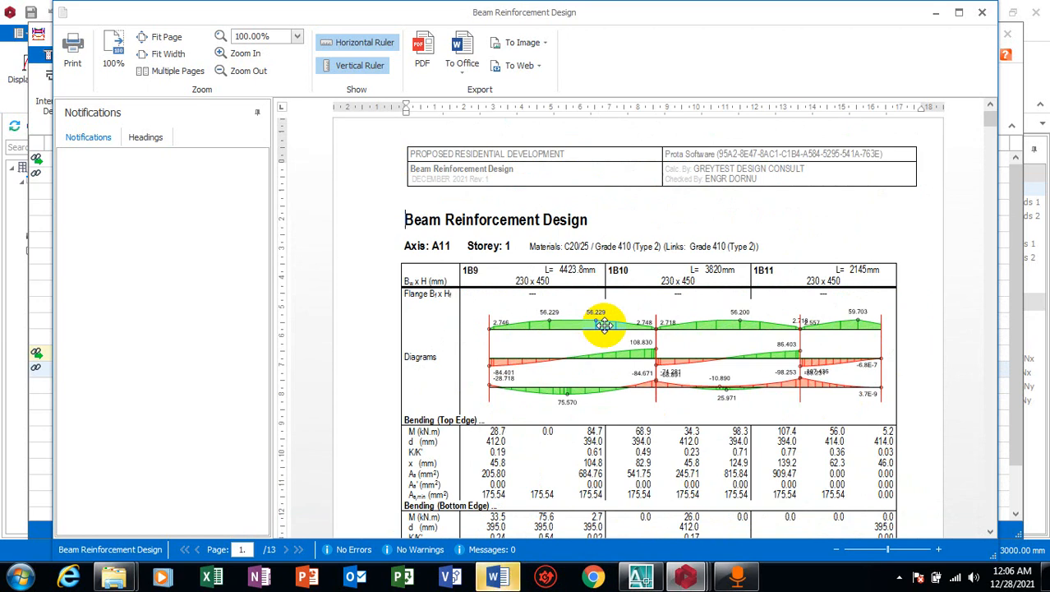
{"action": "scroll", "coordinate": [603, 326], "scroll_direction": "down", "scroll_amount": 8}
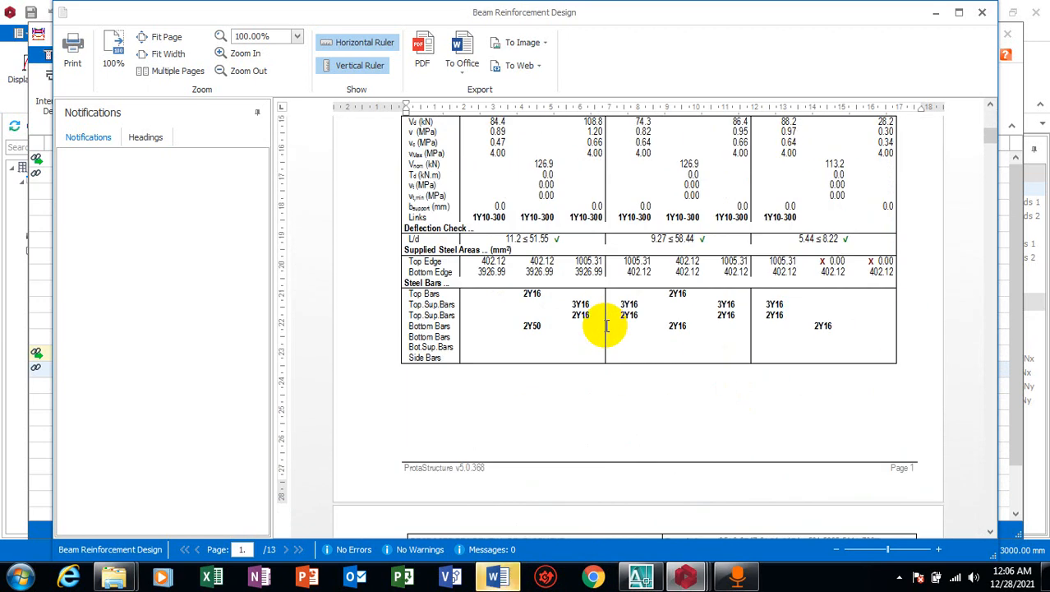
{"action": "scroll", "coordinate": [606, 326], "scroll_direction": "down", "scroll_amount": 20}
{"action": "scroll", "coordinate": [614, 331], "scroll_direction": "down", "scroll_amount": 10}
{"action": "scroll", "coordinate": [617, 331], "scroll_direction": "down", "scroll_amount": 15}
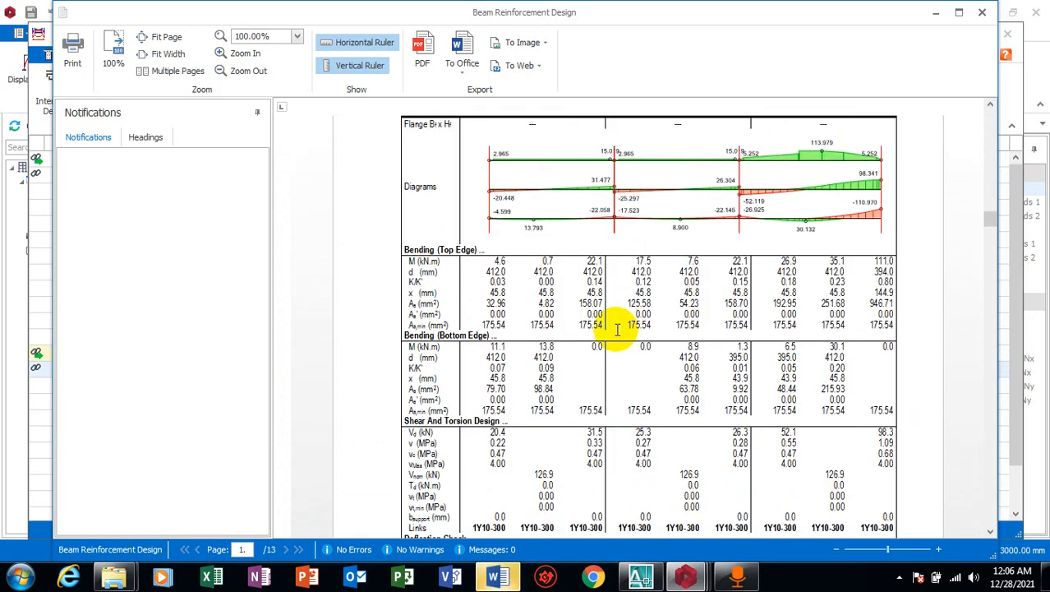
{"action": "scroll", "coordinate": [617, 333], "scroll_direction": "down", "scroll_amount": 20}
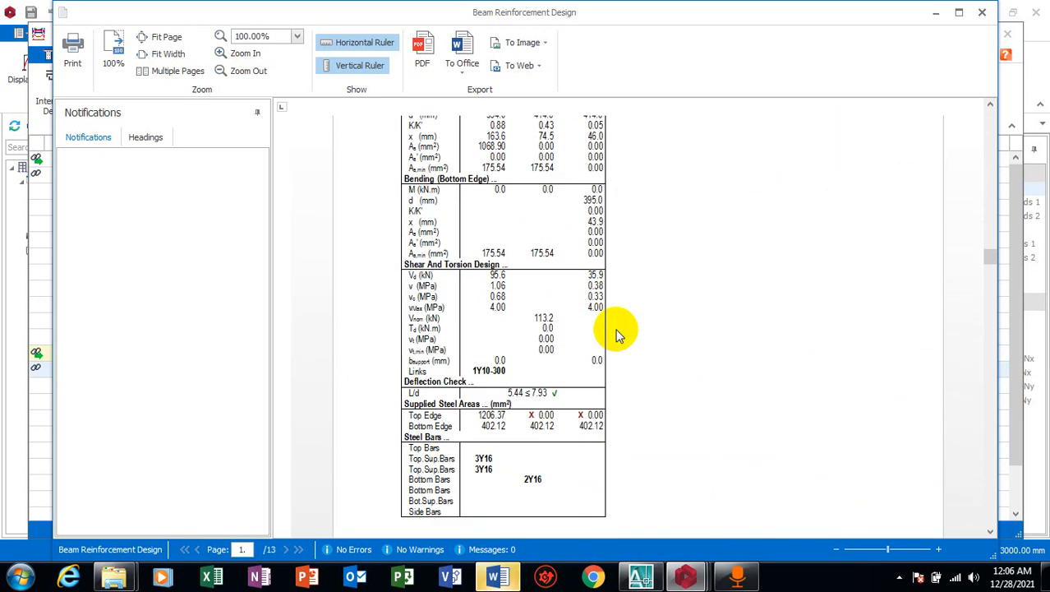
{"action": "scroll", "coordinate": [616, 330], "scroll_direction": "down", "scroll_amount": 15}
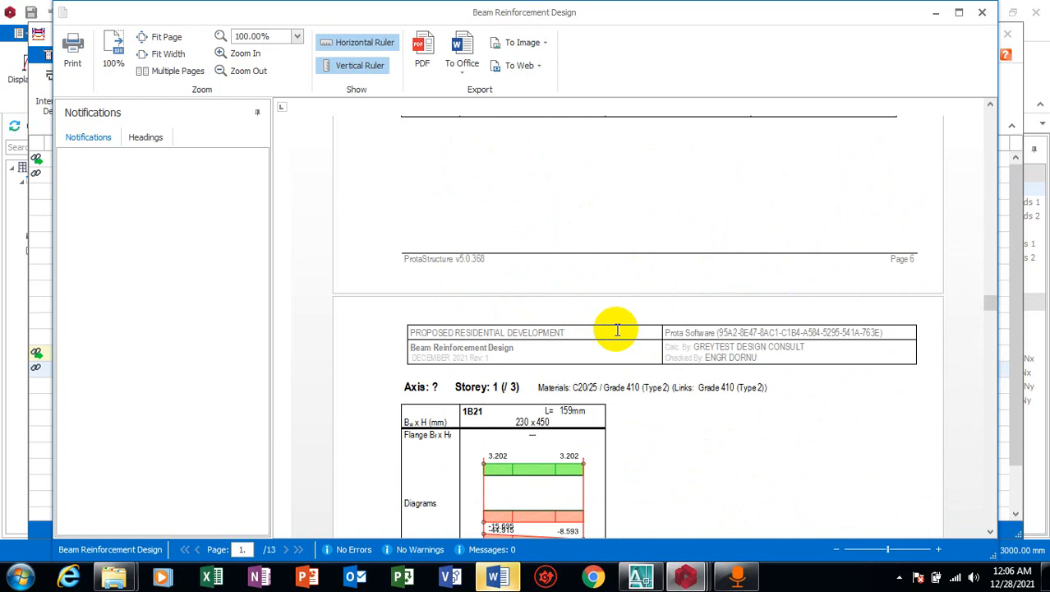
Step: Close the beam design report together with the storey beam design and building analysis windows
{"action": "left_click", "coordinate": [983, 14]}
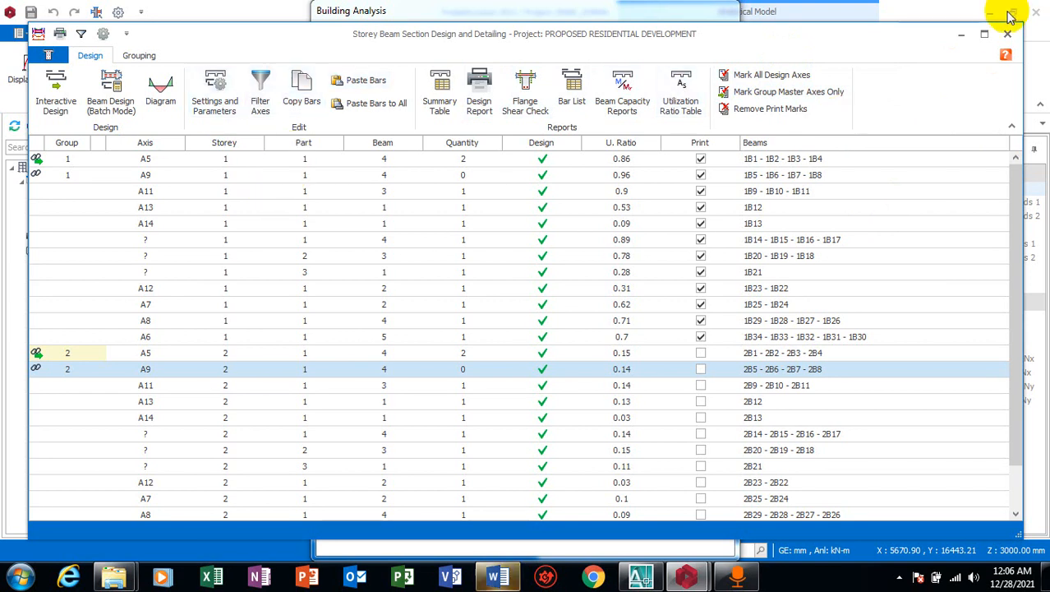
{"action": "left_click", "coordinate": [1006, 37]}
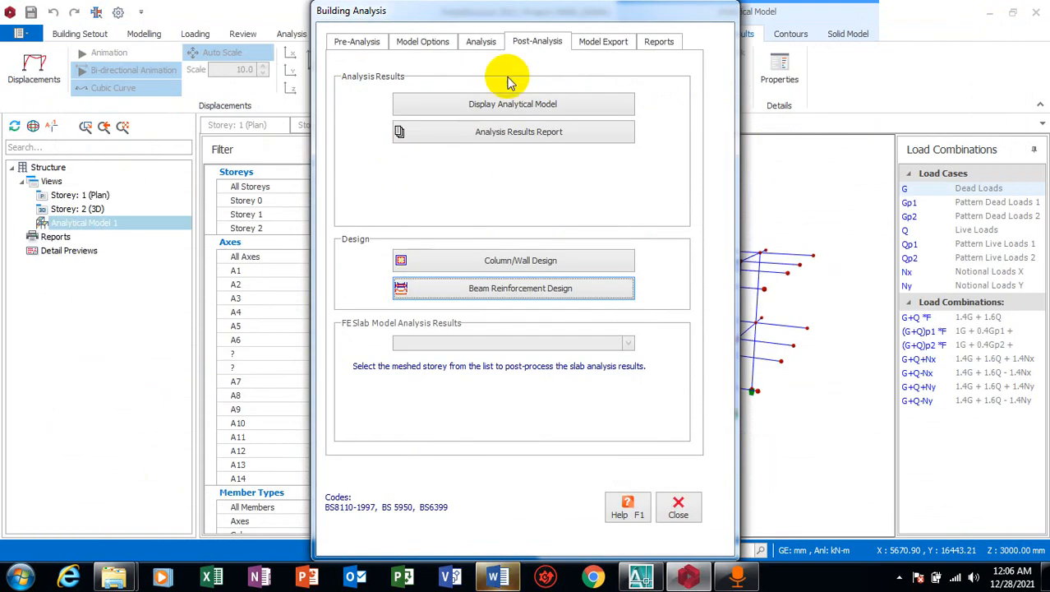
{"action": "left_click", "coordinate": [672, 509]}
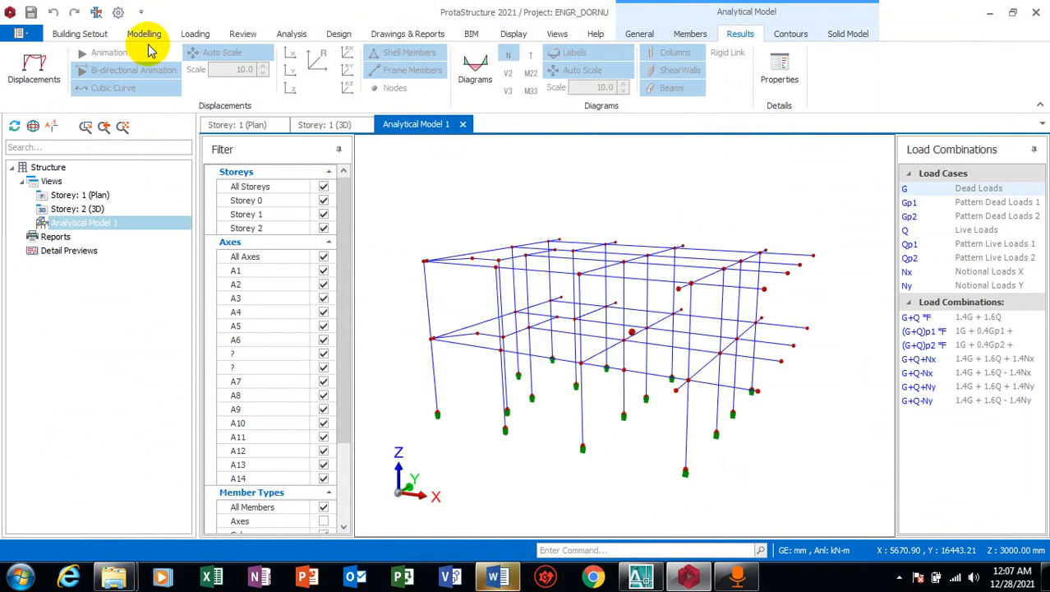
Step: From the storey 1 plan, generate the Storey Beam Elevations detail drawing for St: 1 (+3.00m) only
{"action": "left_click", "coordinate": [248, 129]}
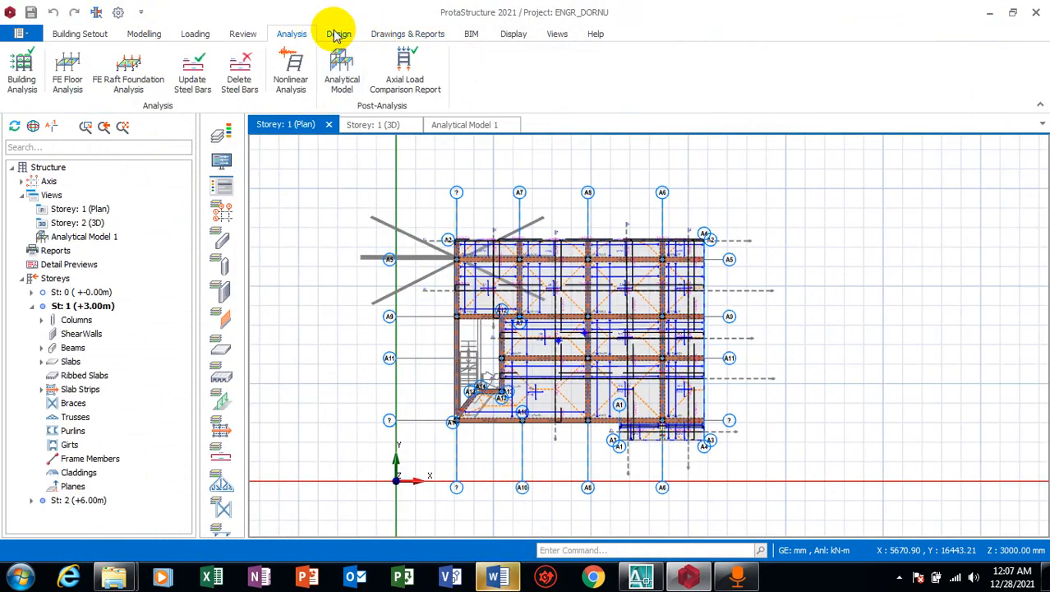
{"action": "left_click", "coordinate": [379, 33]}
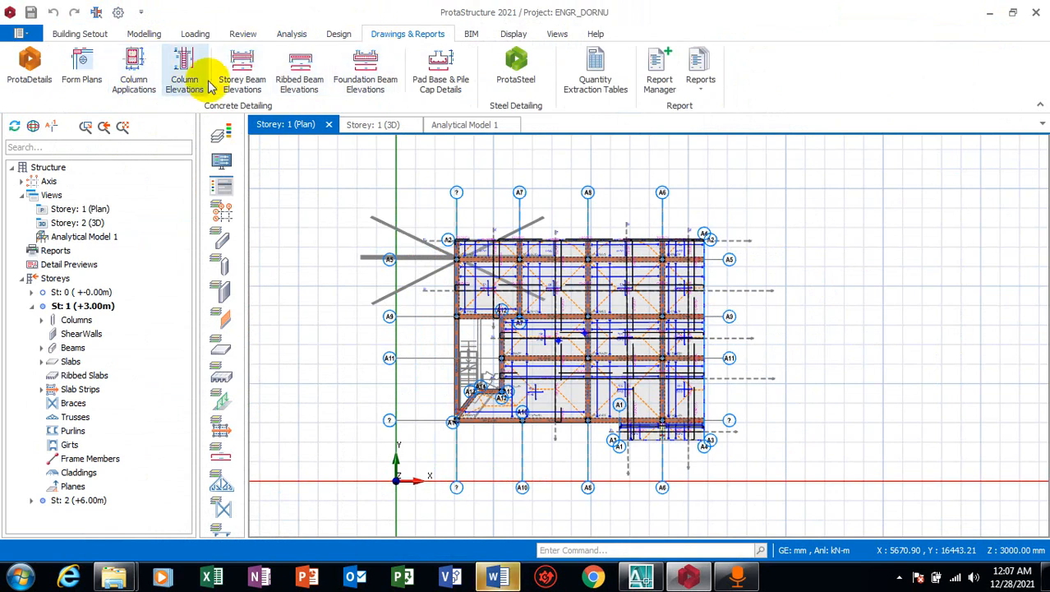
{"action": "left_click", "coordinate": [260, 78]}
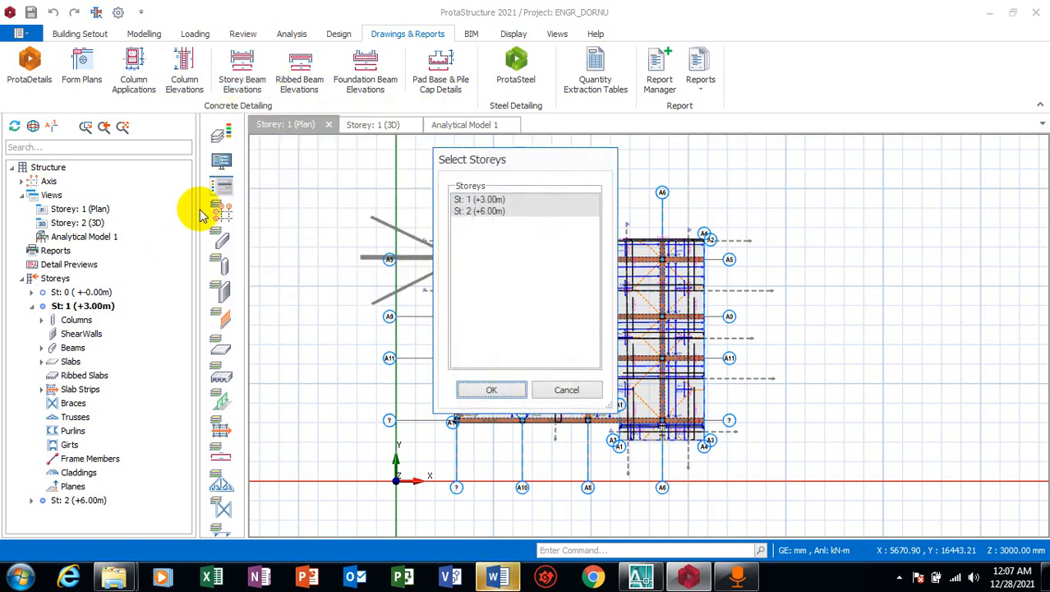
{"action": "left_click", "coordinate": [461, 211]}
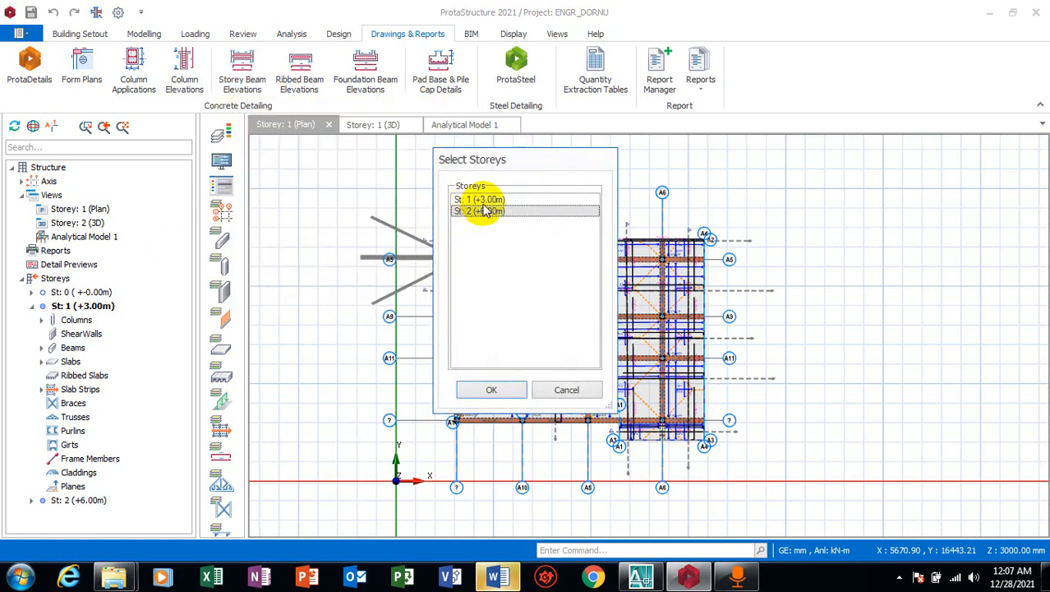
{"action": "left_click", "coordinate": [462, 200]}
{"action": "left_click", "coordinate": [497, 391]}
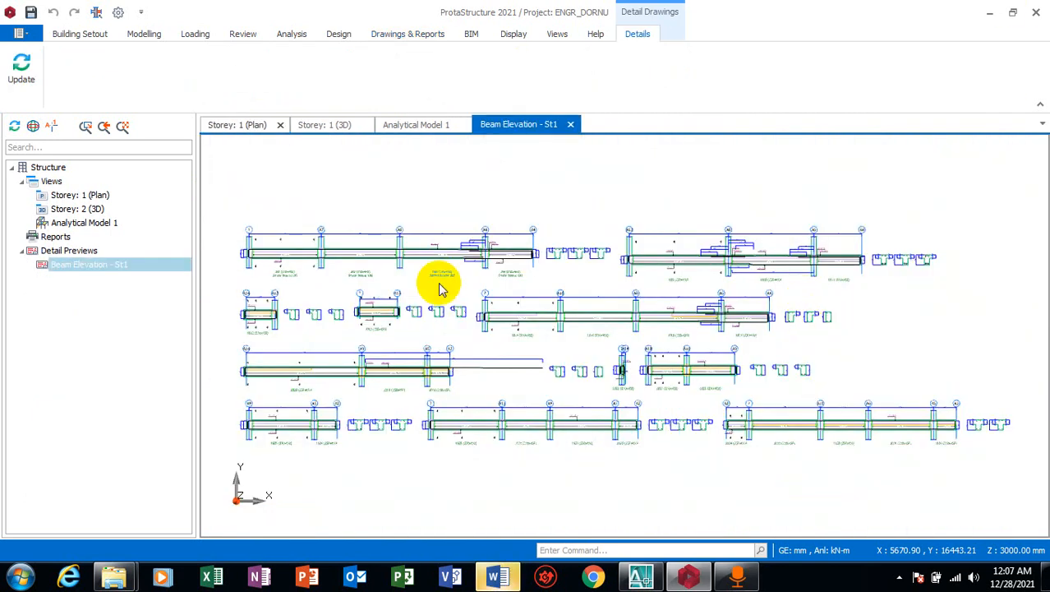
Step: Examine the storey 1 beam elevations, checking the beam labels, similar-beam notes, reinforcement bars, links and cross-sections
{"action": "scroll", "coordinate": [263, 297], "scroll_direction": "up", "scroll_amount": 4}
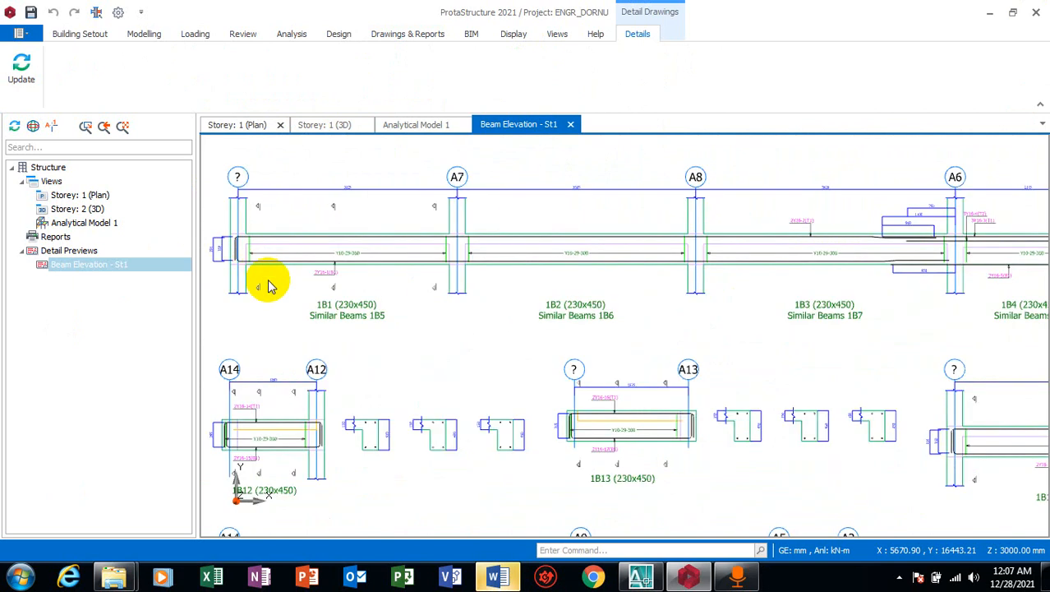
{"action": "scroll", "coordinate": [322, 305], "scroll_direction": "up", "scroll_amount": 5}
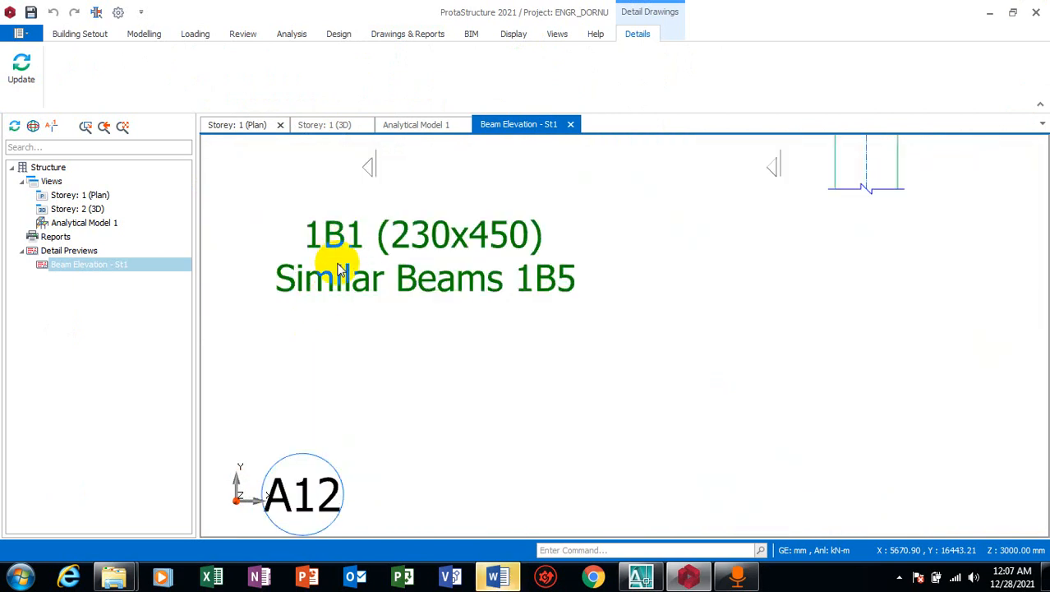
{"action": "scroll", "coordinate": [275, 329], "scroll_direction": "down", "scroll_amount": 6}
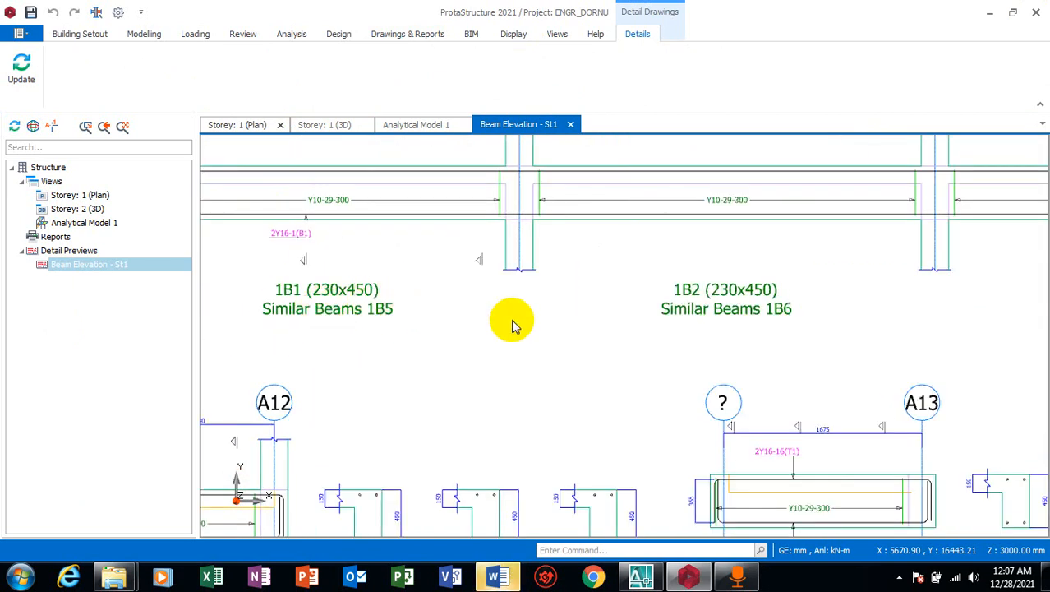
{"action": "scroll", "coordinate": [647, 317], "scroll_direction": "down", "scroll_amount": 3}
{"action": "scroll", "coordinate": [647, 316], "scroll_direction": "up", "scroll_amount": 5}
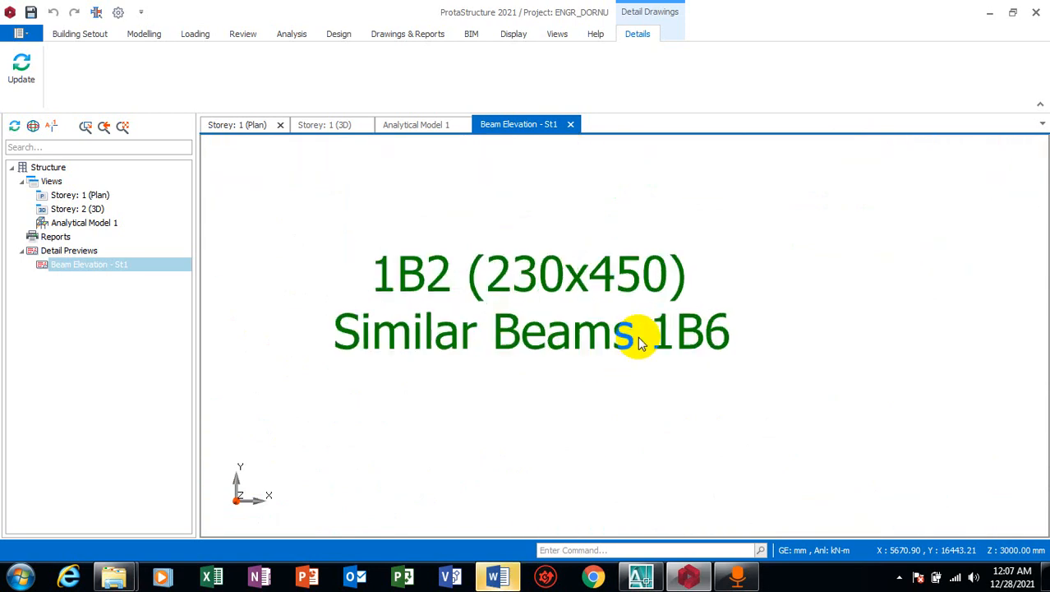
{"action": "scroll", "coordinate": [278, 330], "scroll_direction": "down", "scroll_amount": 3}
{"action": "scroll", "coordinate": [441, 286], "scroll_direction": "down", "scroll_amount": 3}
{"action": "scroll", "coordinate": [792, 308], "scroll_direction": "up", "scroll_amount": 4}
{"action": "scroll", "coordinate": [464, 329], "scroll_direction": "down", "scroll_amount": 4}
{"action": "scroll", "coordinate": [708, 270], "scroll_direction": "up", "scroll_amount": 3}
{"action": "scroll", "coordinate": [583, 274], "scroll_direction": "down", "scroll_amount": 5}
{"action": "scroll", "coordinate": [670, 251], "scroll_direction": "down", "scroll_amount": 3}
{"action": "scroll", "coordinate": [539, 294], "scroll_direction": "up", "scroll_amount": 2}
{"action": "scroll", "coordinate": [410, 311], "scroll_direction": "up", "scroll_amount": 2}
{"action": "scroll", "coordinate": [757, 286], "scroll_direction": "up", "scroll_amount": 2}
{"action": "scroll", "coordinate": [690, 316], "scroll_direction": "up", "scroll_amount": 2}
{"action": "scroll", "coordinate": [575, 304], "scroll_direction": "down", "scroll_amount": 2}
{"action": "scroll", "coordinate": [872, 321], "scroll_direction": "down", "scroll_amount": 3}
{"action": "scroll", "coordinate": [460, 393], "scroll_direction": "up", "scroll_amount": 3}
{"action": "scroll", "coordinate": [766, 305], "scroll_direction": "down", "scroll_amount": 2}
{"action": "scroll", "coordinate": [422, 479], "scroll_direction": "down", "scroll_amount": 1}
{"action": "scroll", "coordinate": [427, 478], "scroll_direction": "up", "scroll_amount": 3}
{"action": "scroll", "coordinate": [850, 403], "scroll_direction": "down", "scroll_amount": 2}
{"action": "scroll", "coordinate": [814, 413], "scroll_direction": "up", "scroll_amount": 3}
{"action": "scroll", "coordinate": [214, 357], "scroll_direction": "down", "scroll_amount": 1}
{"action": "scroll", "coordinate": [851, 342], "scroll_direction": "down", "scroll_amount": 2}
{"action": "scroll", "coordinate": [867, 493], "scroll_direction": "down", "scroll_amount": 1}
{"action": "scroll", "coordinate": [312, 324], "scroll_direction": "up", "scroll_amount": 3}
{"action": "scroll", "coordinate": [843, 291], "scroll_direction": "down", "scroll_amount": 3}
{"action": "scroll", "coordinate": [444, 300], "scroll_direction": "up", "scroll_amount": 3}
{"action": "scroll", "coordinate": [448, 302], "scroll_direction": "up", "scroll_amount": 2}
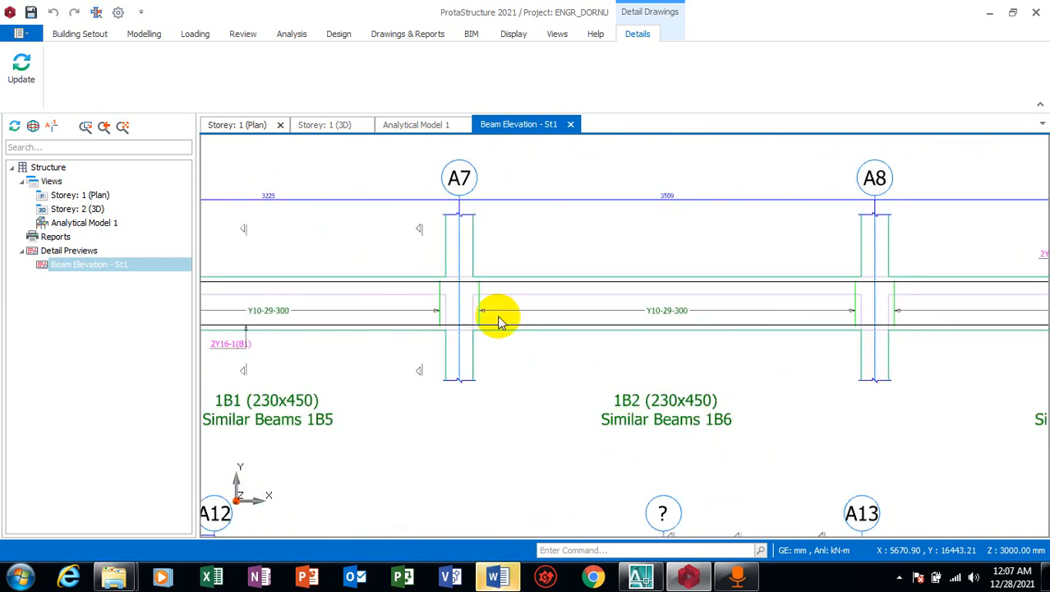
{"action": "scroll", "coordinate": [501, 320], "scroll_direction": "down", "scroll_amount": 2}
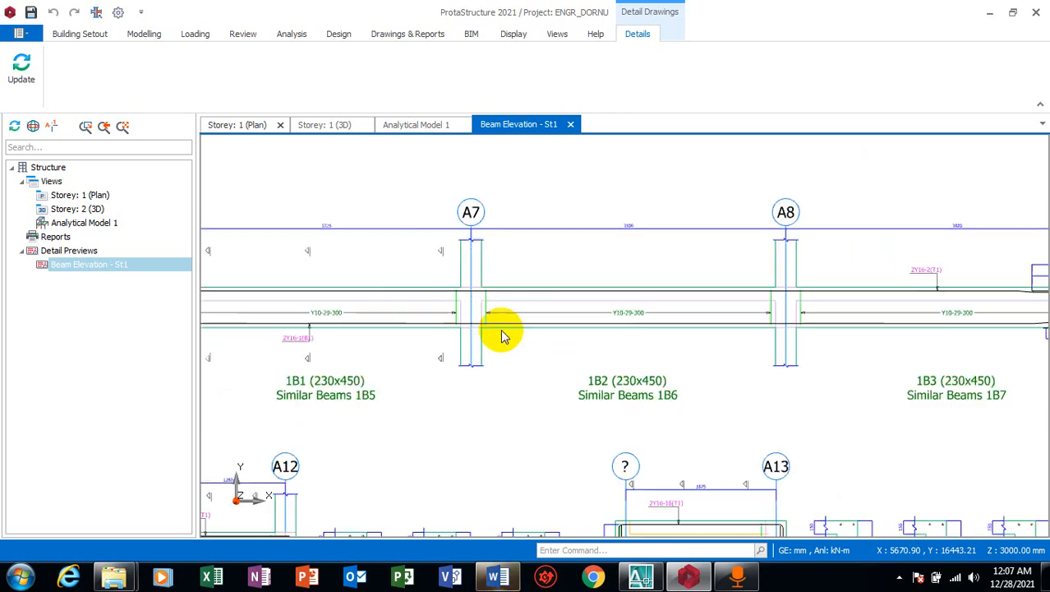
Step: Return to the storey 1 plan and reopen Beam Reinforcement Design from the building analysis post-analysis options
{"action": "left_click", "coordinate": [339, 37]}
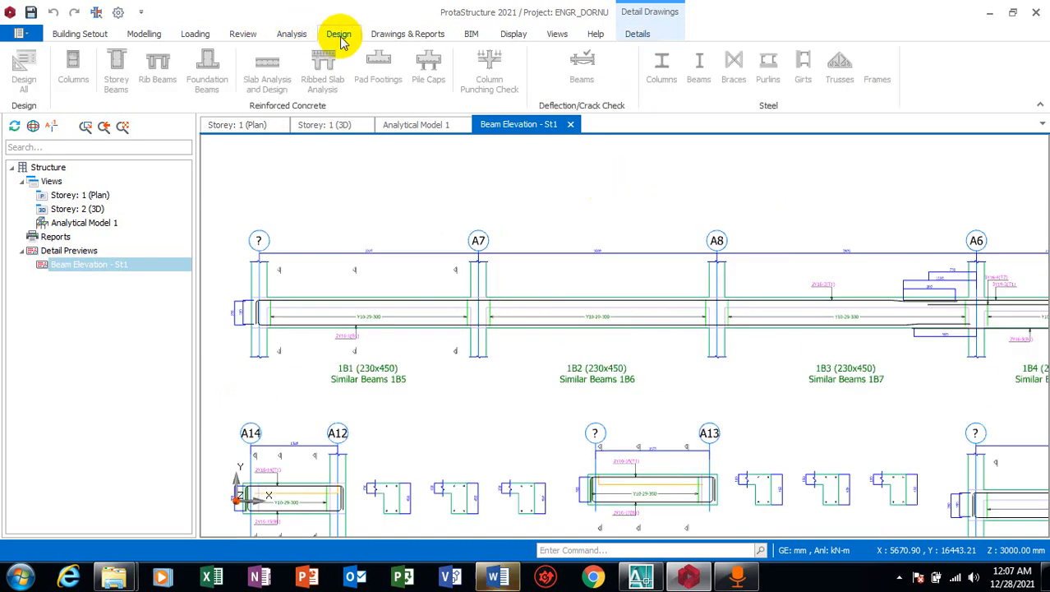
{"action": "left_click", "coordinate": [251, 126]}
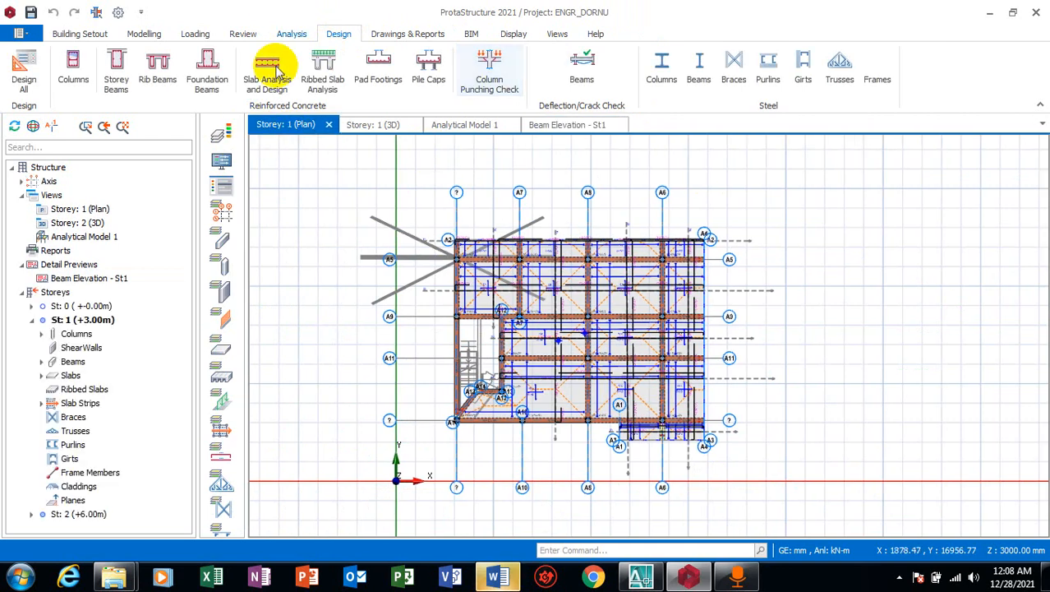
{"action": "left_click", "coordinate": [388, 40]}
{"action": "left_click", "coordinate": [194, 35]}
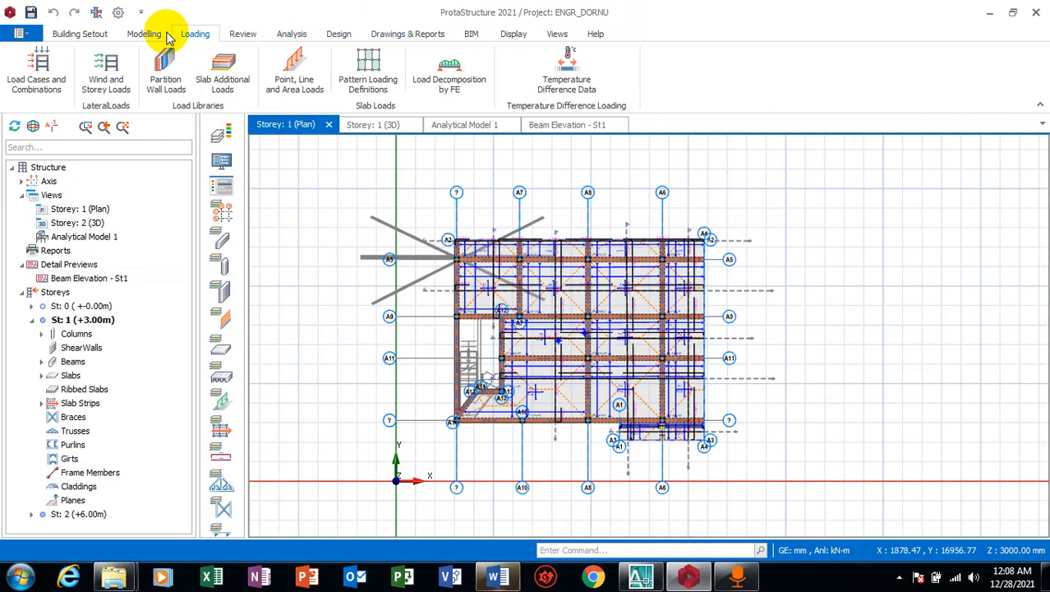
{"action": "left_click", "coordinate": [144, 37]}
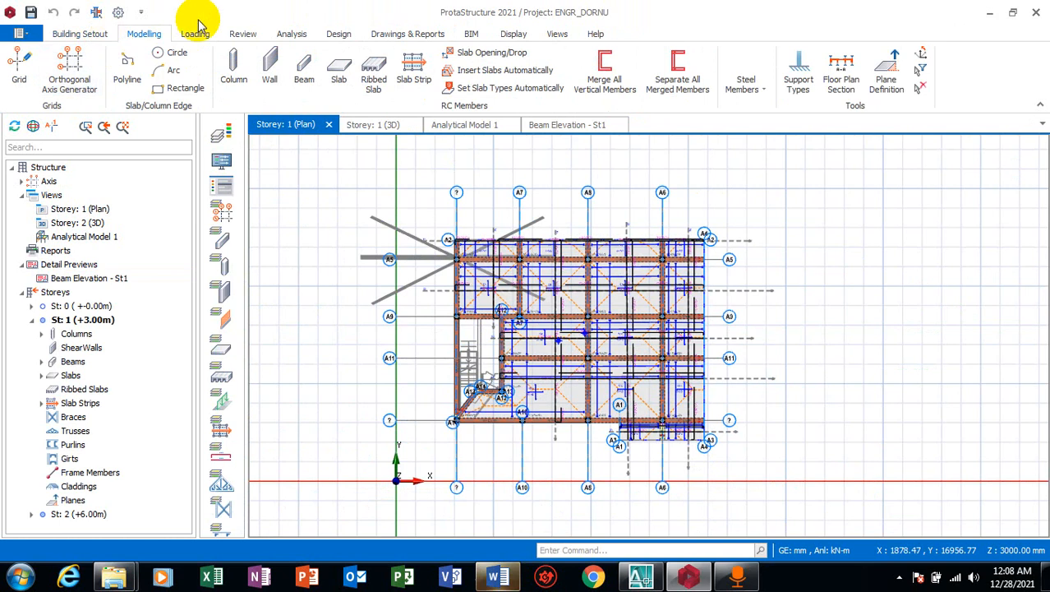
{"action": "left_click", "coordinate": [288, 34]}
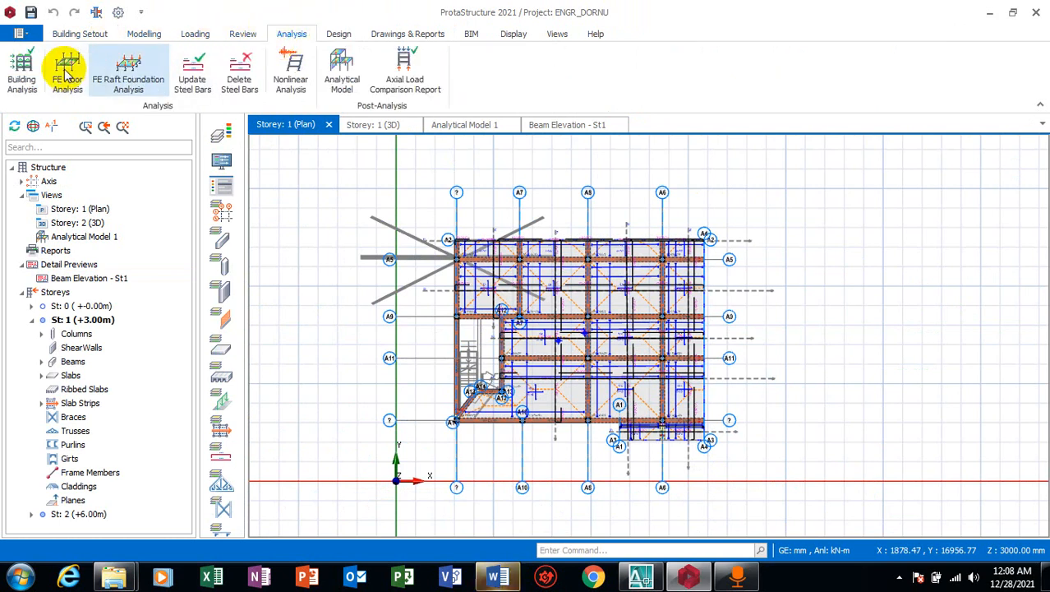
{"action": "left_click", "coordinate": [23, 79]}
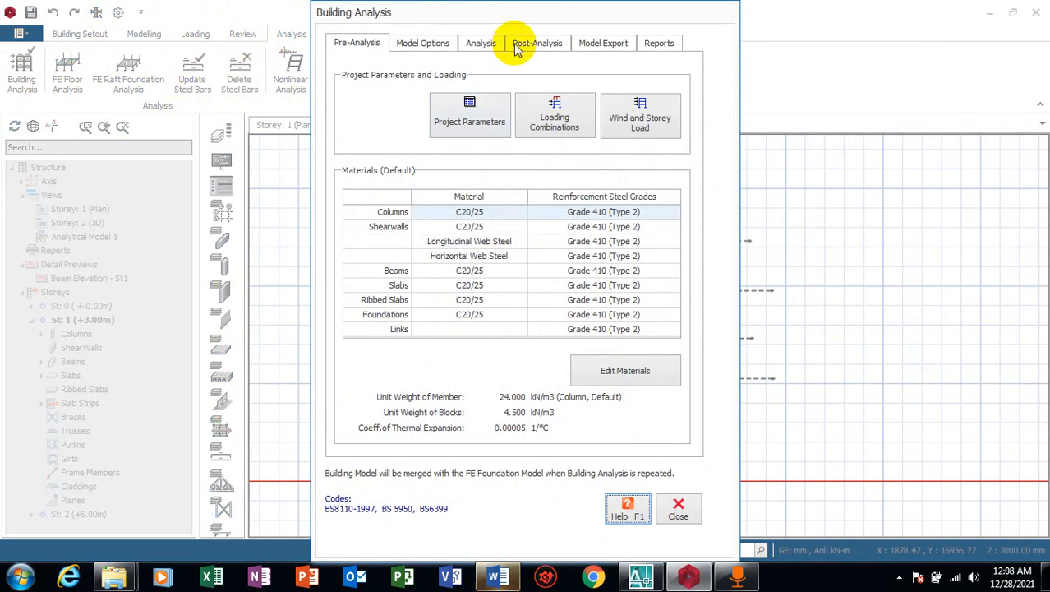
{"action": "left_click", "coordinate": [474, 42]}
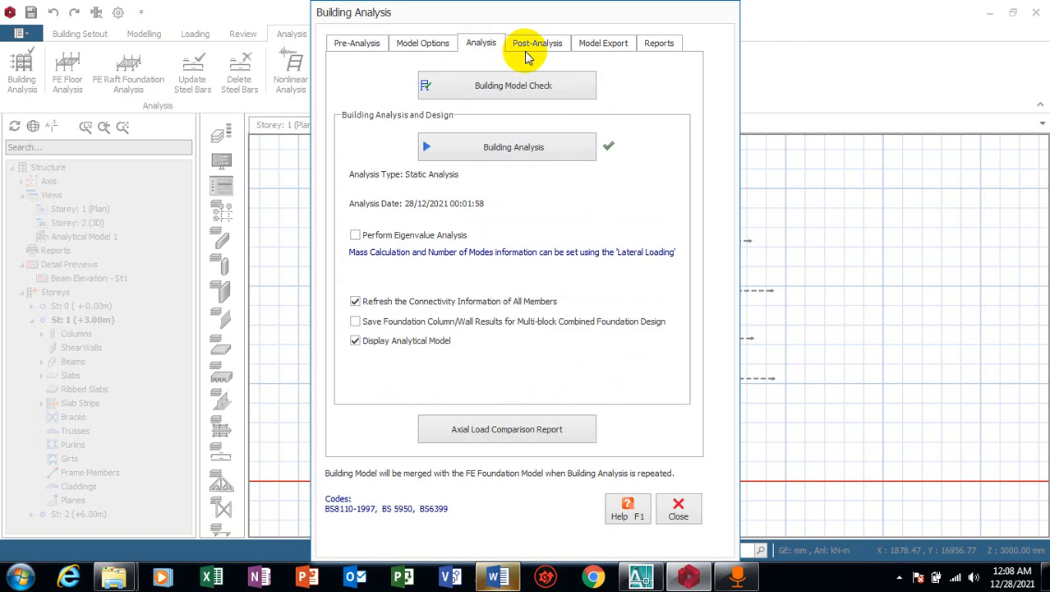
{"action": "left_click", "coordinate": [531, 50]}
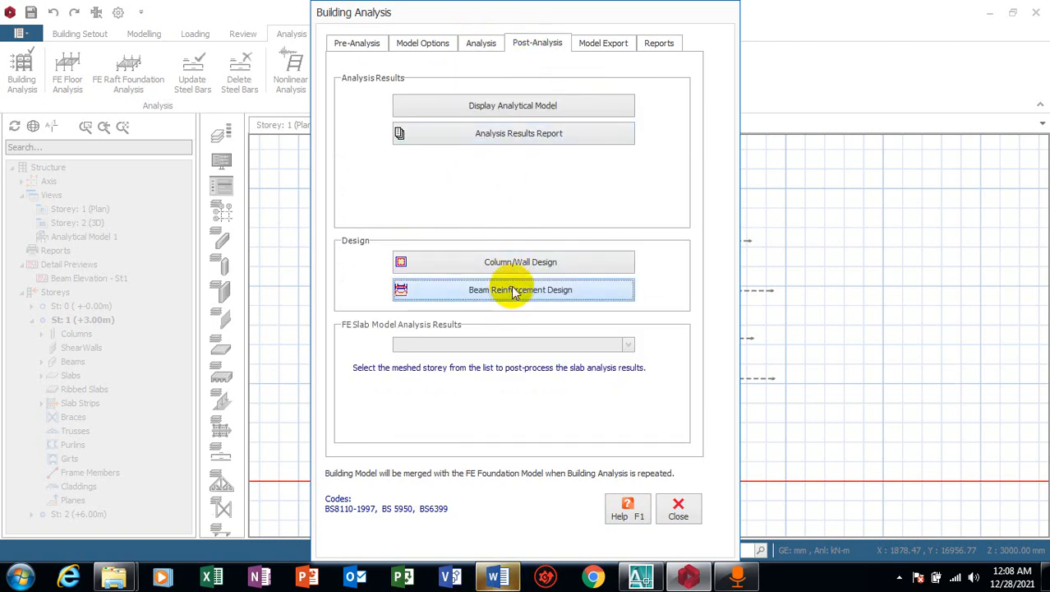
{"action": "left_click", "coordinate": [511, 293]}
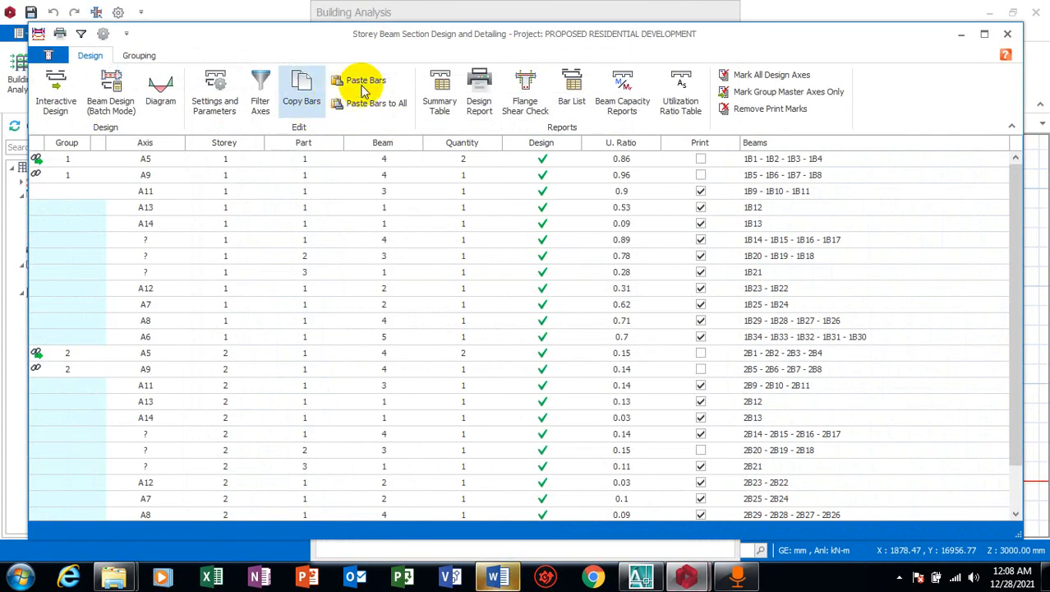
Step: Automatically group the beam axes within each floor for storeys 1 and 2, regrouping all axes
{"action": "left_click", "coordinate": [139, 56]}
{"action": "left_click", "coordinate": [351, 113]}
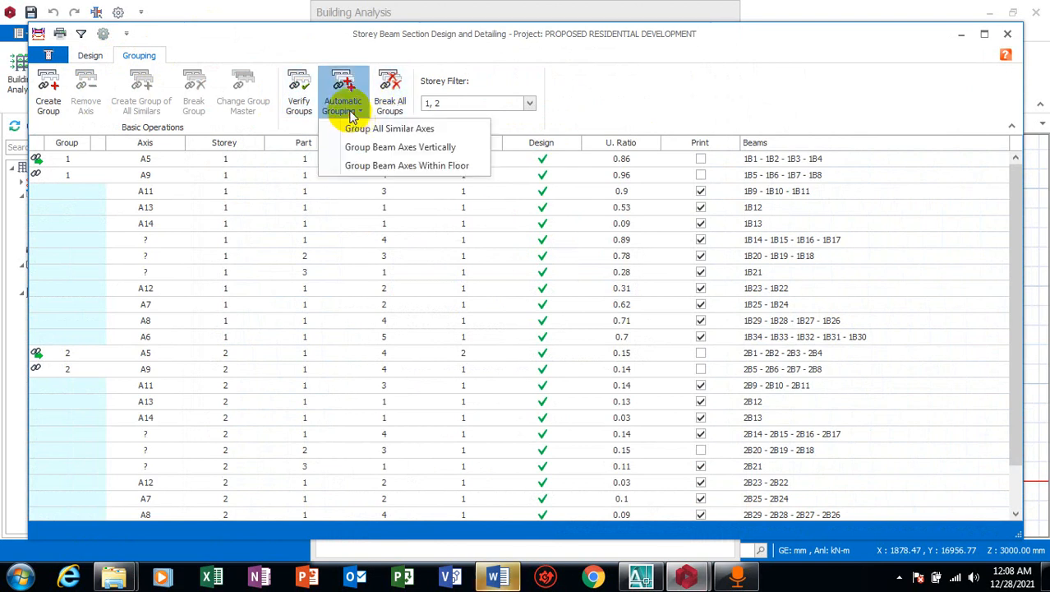
{"action": "left_click", "coordinate": [359, 167]}
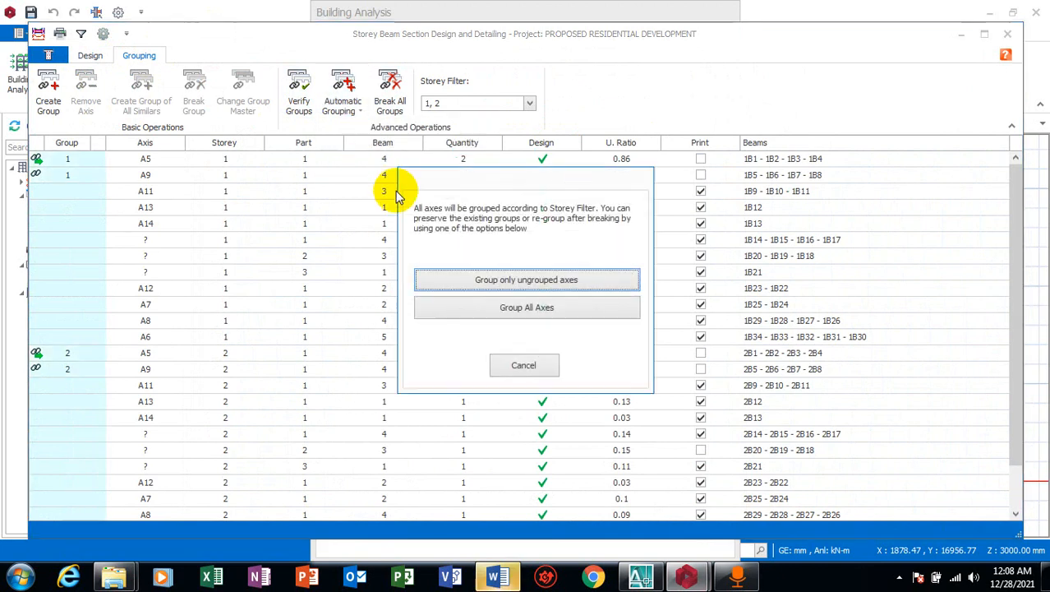
{"action": "left_click", "coordinate": [493, 305]}
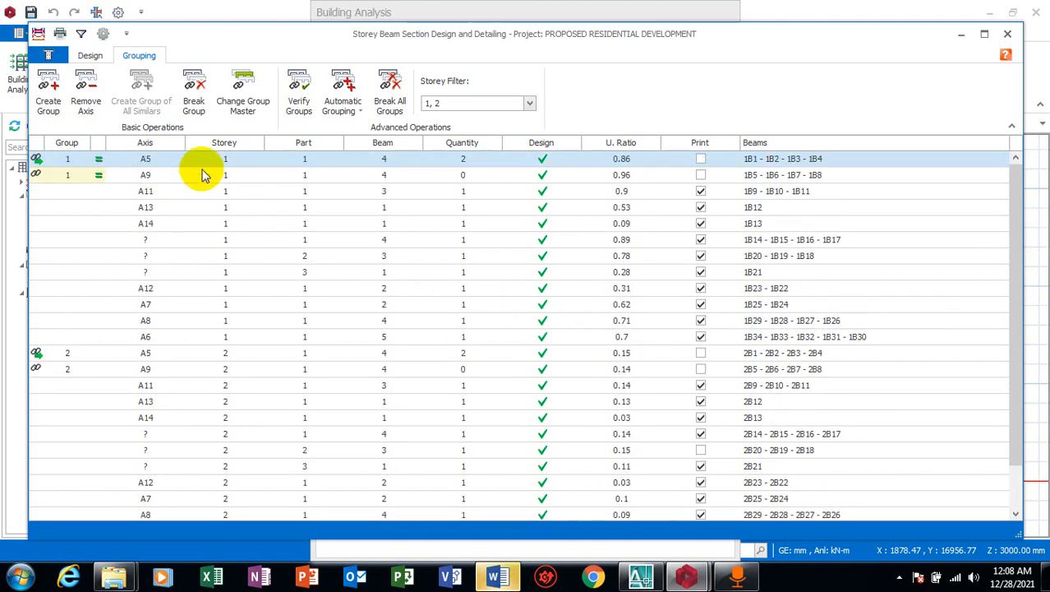
Step: Review the grouped beam axes, utilization ratios and print marks of both storeys, and close the beam design window
{"action": "scroll", "coordinate": [386, 341], "scroll_direction": "down", "scroll_amount": 1}
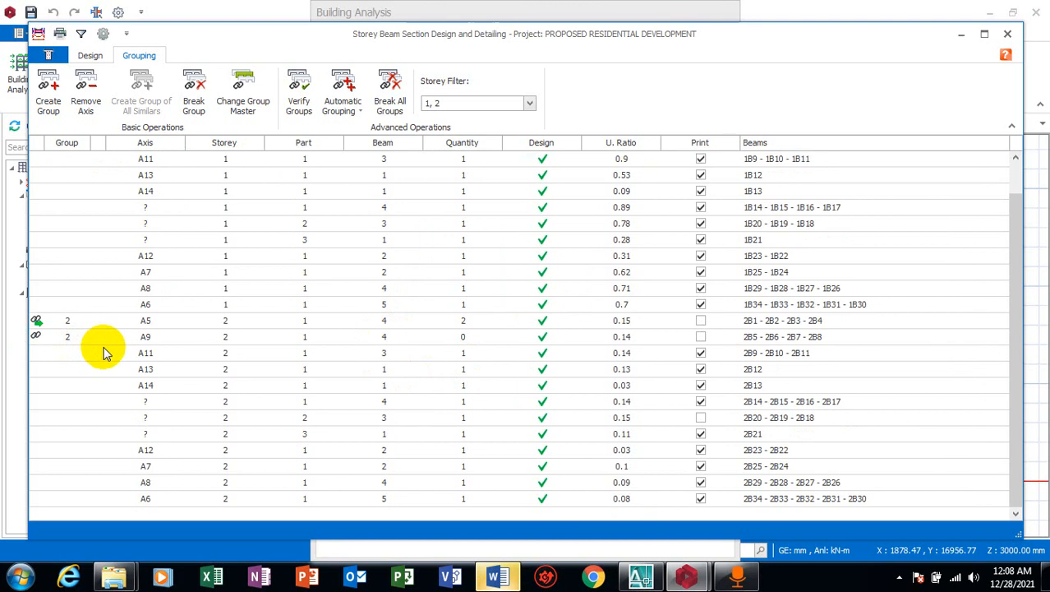
{"action": "scroll", "coordinate": [152, 322], "scroll_direction": "up", "scroll_amount": 1}
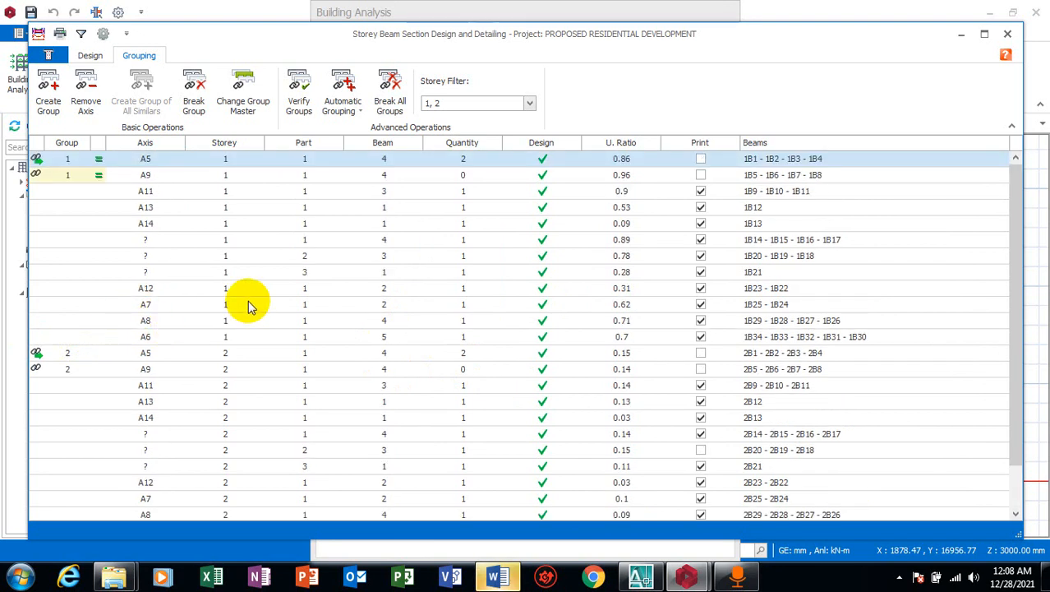
{"action": "scroll", "coordinate": [248, 299], "scroll_direction": "down", "scroll_amount": 1}
{"action": "scroll", "coordinate": [249, 297], "scroll_direction": "up", "scroll_amount": 1}
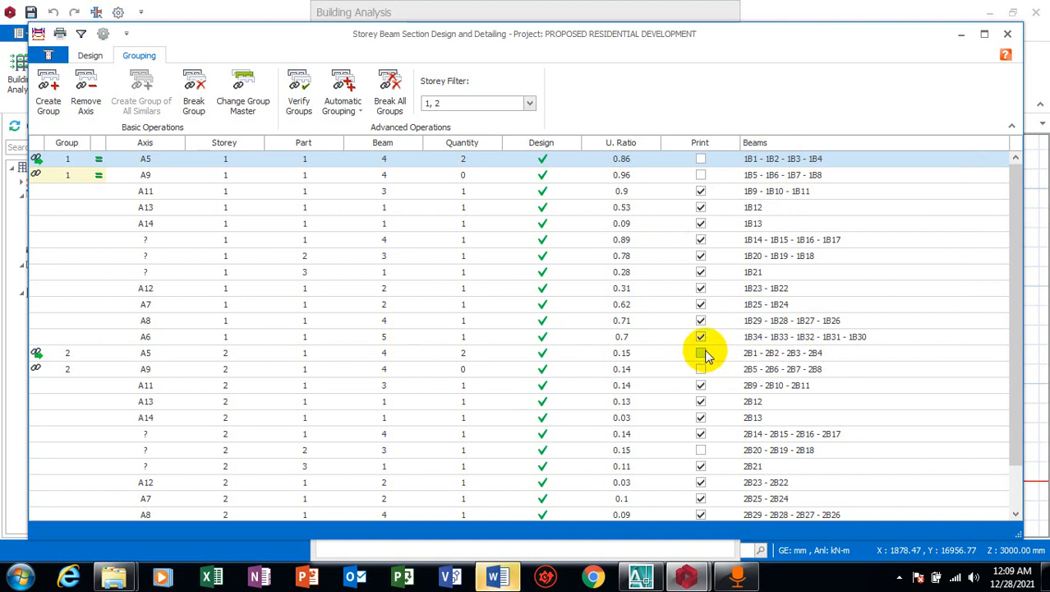
{"action": "scroll", "coordinate": [737, 380], "scroll_direction": "down", "scroll_amount": 1}
{"action": "scroll", "coordinate": [699, 382], "scroll_direction": "up", "scroll_amount": 1}
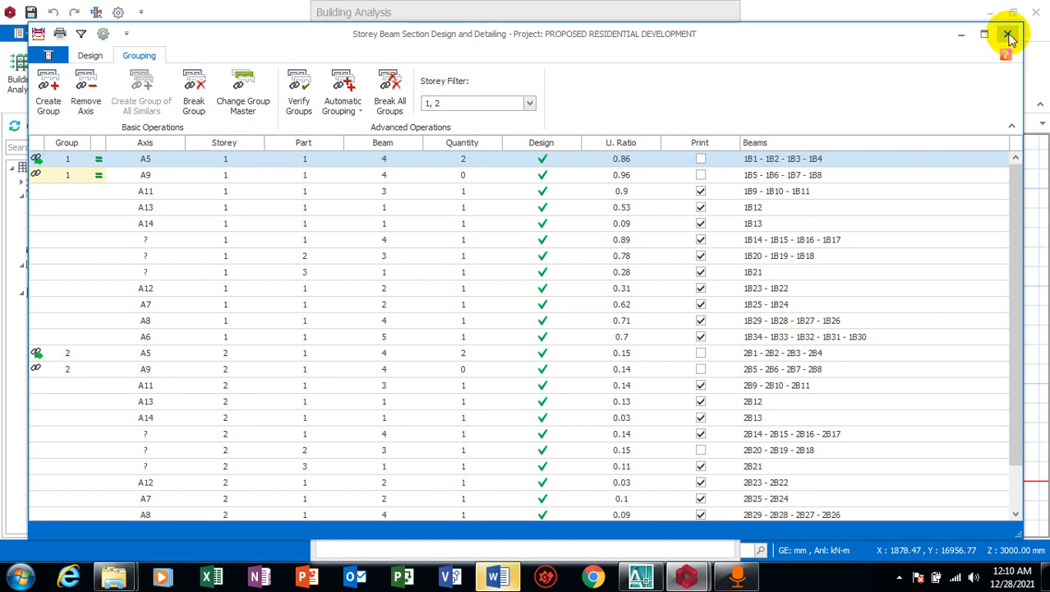
{"action": "left_click", "coordinate": [1007, 37]}
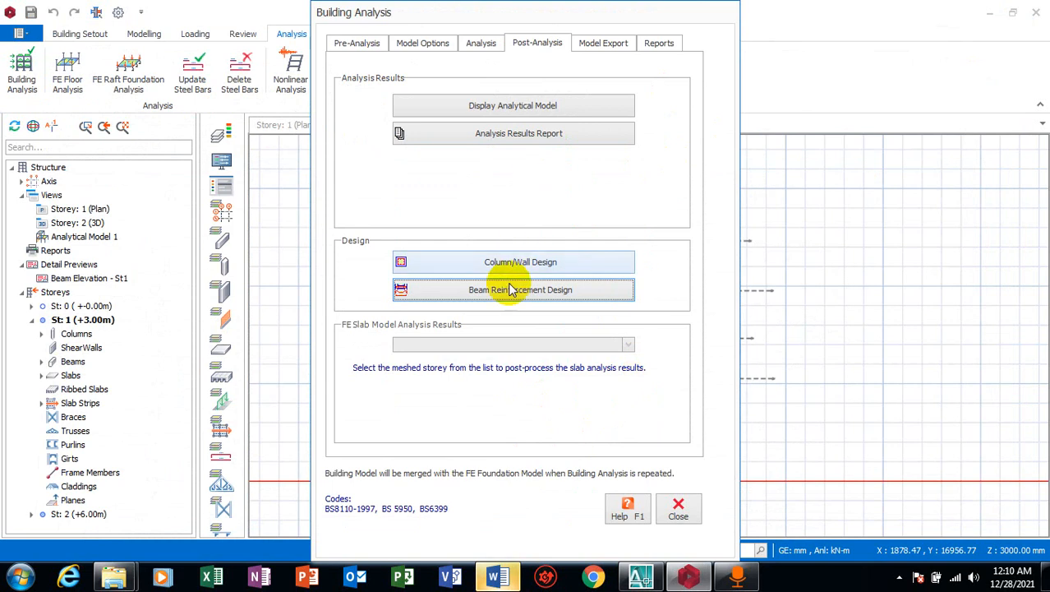
Step: Open Column/Wall Design, look over its design and report options for the columns, and close it
{"action": "left_click", "coordinate": [526, 262]}
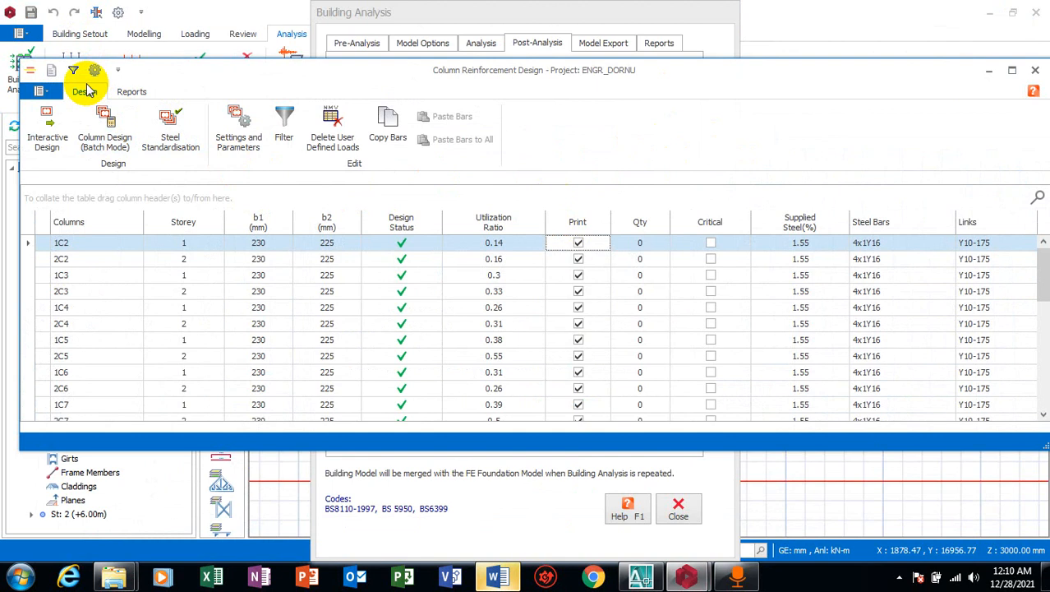
{"action": "left_click", "coordinate": [125, 92]}
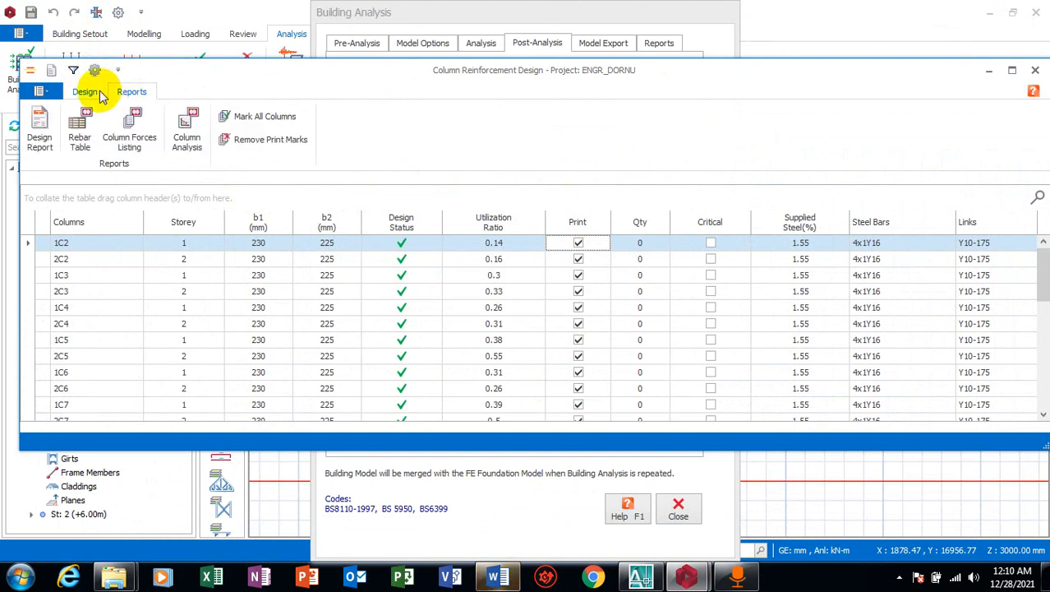
{"action": "left_click", "coordinate": [88, 92]}
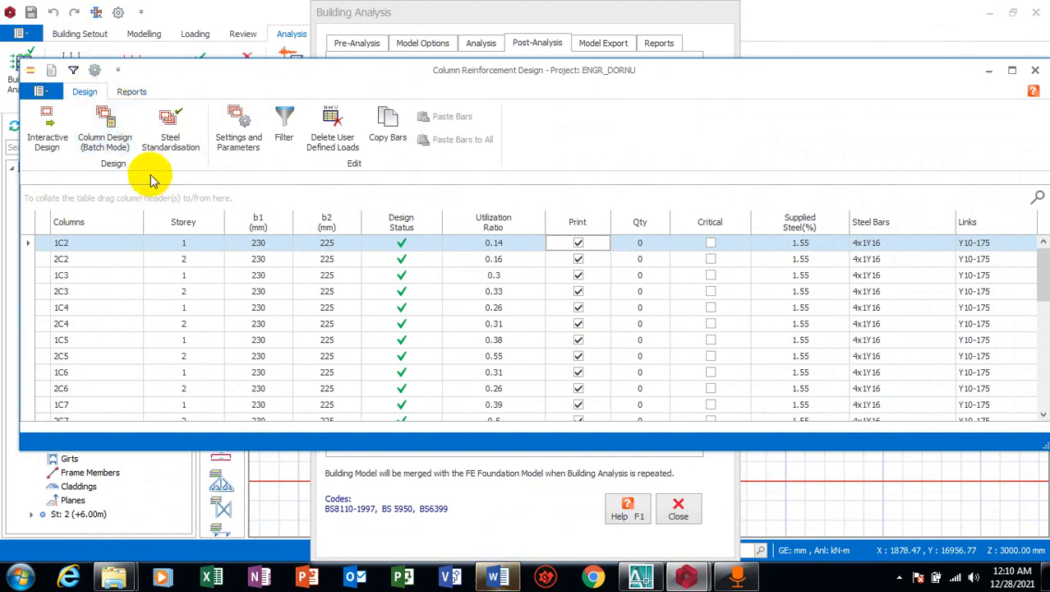
{"action": "left_click", "coordinate": [1016, 71]}
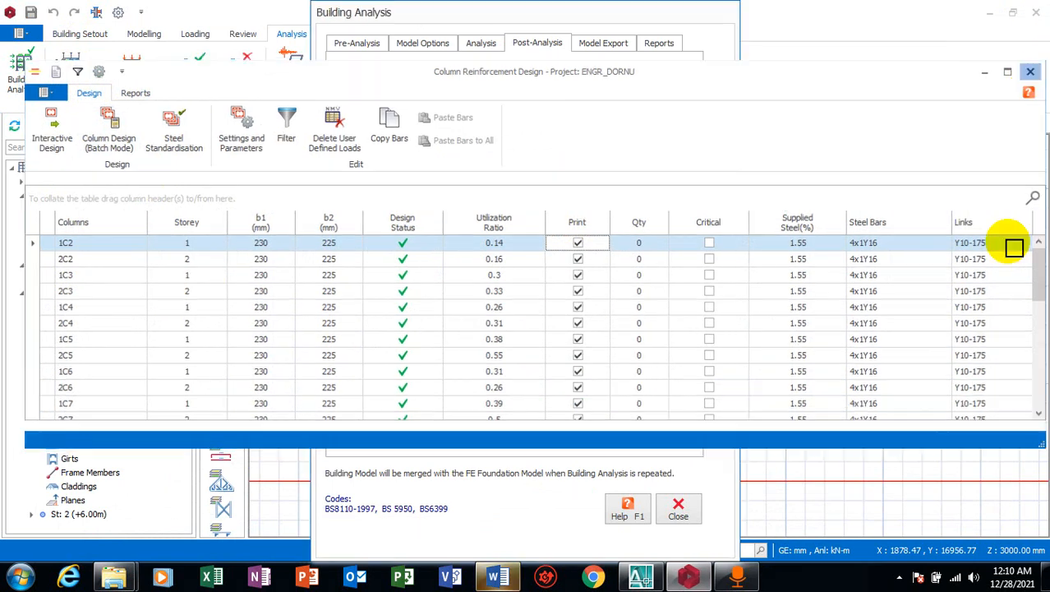
{"action": "left_click", "coordinate": [899, 577]}
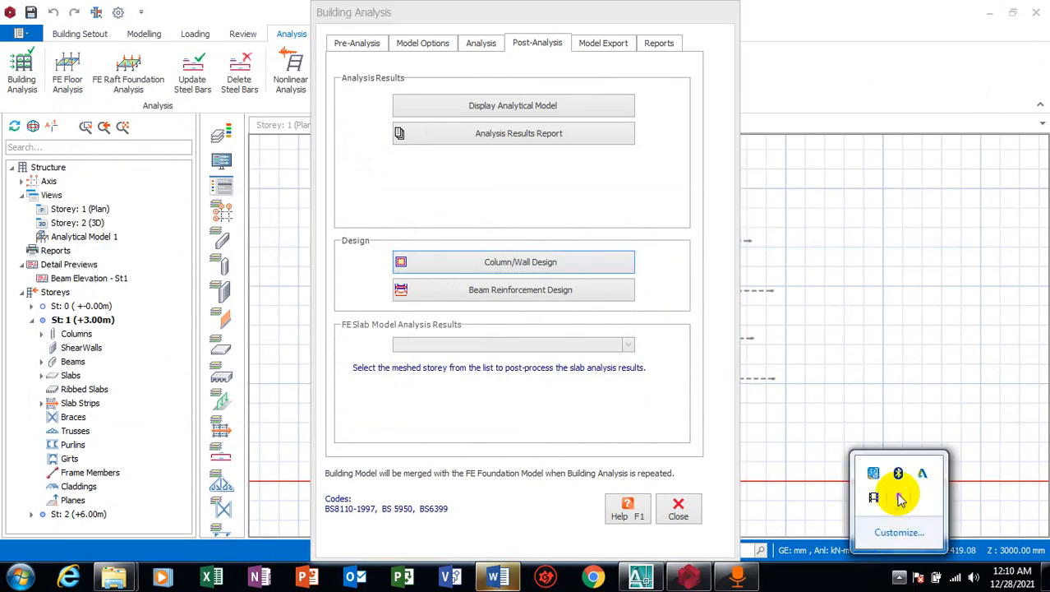